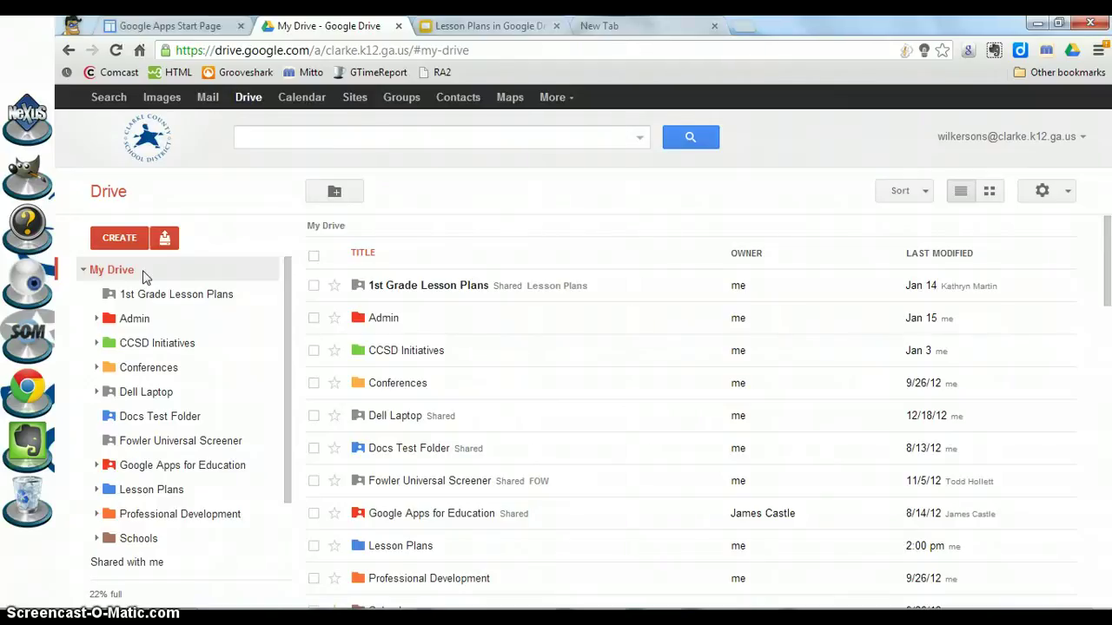
From Drive's Create menu, choose From template to show the Clarke County School District templates.
click(145, 274)
click(129, 242)
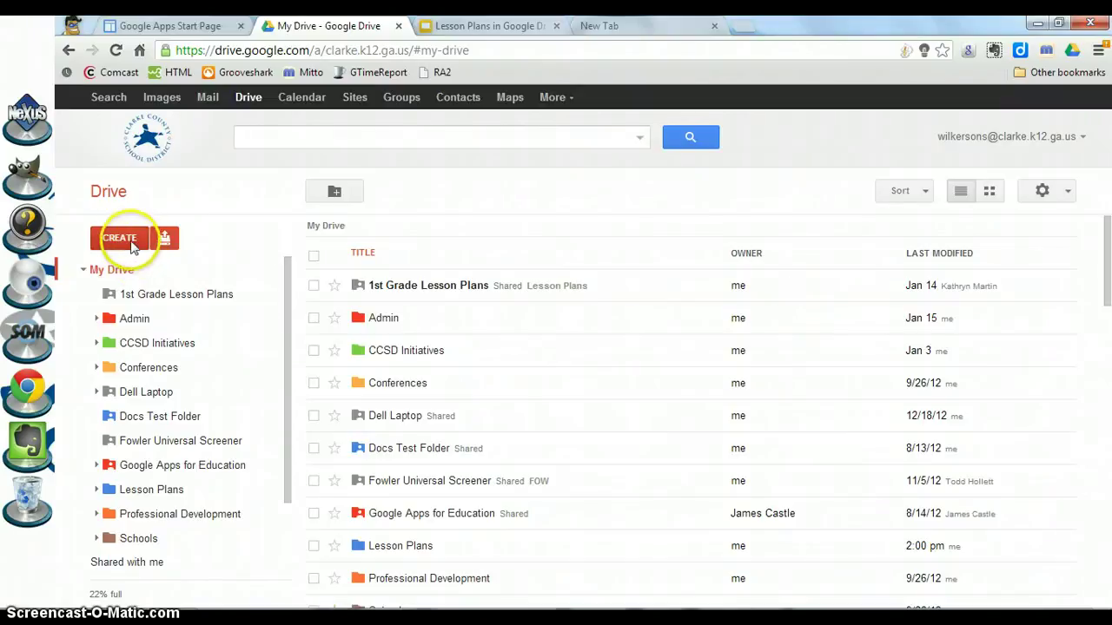
click(130, 244)
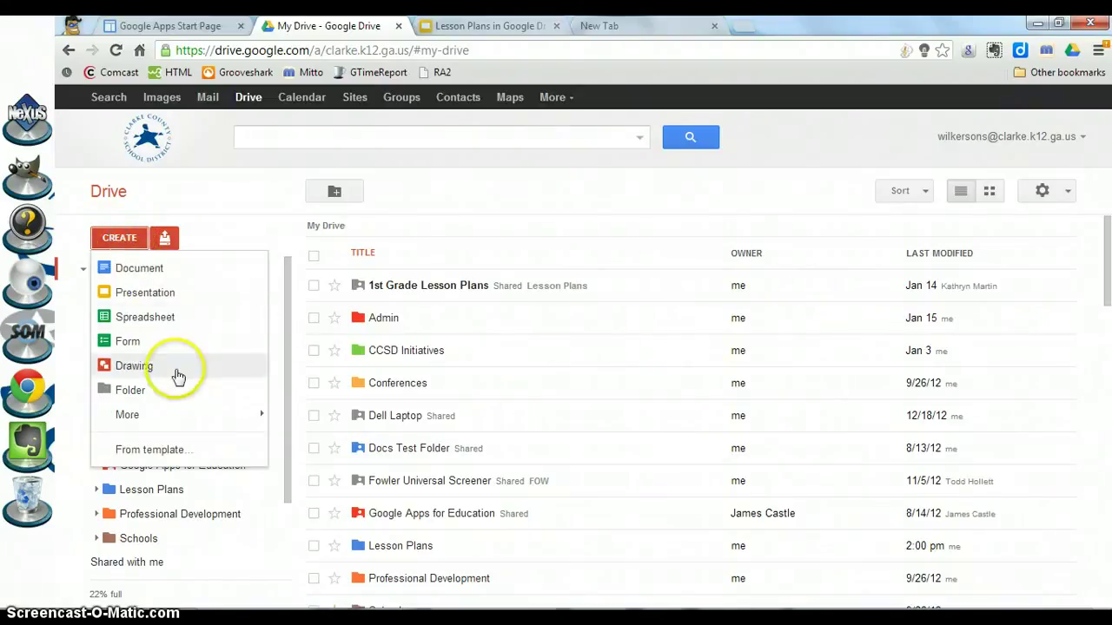
click(207, 454)
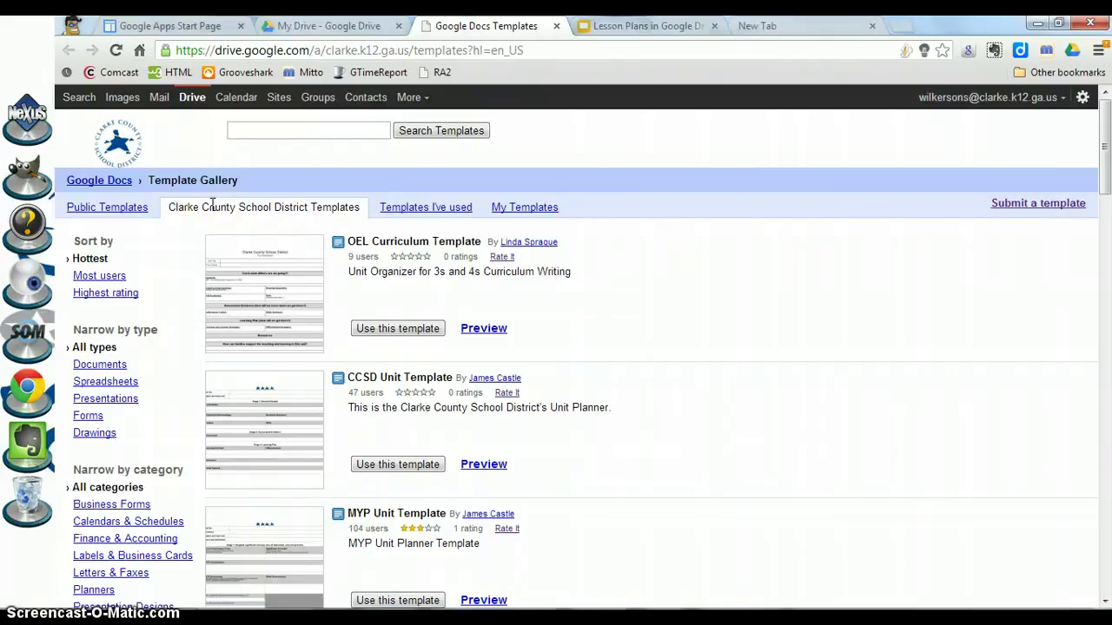
Search the template gallery for 'OGL' and scroll to the Classroom Teacher lesson plan template.
click(262, 129)
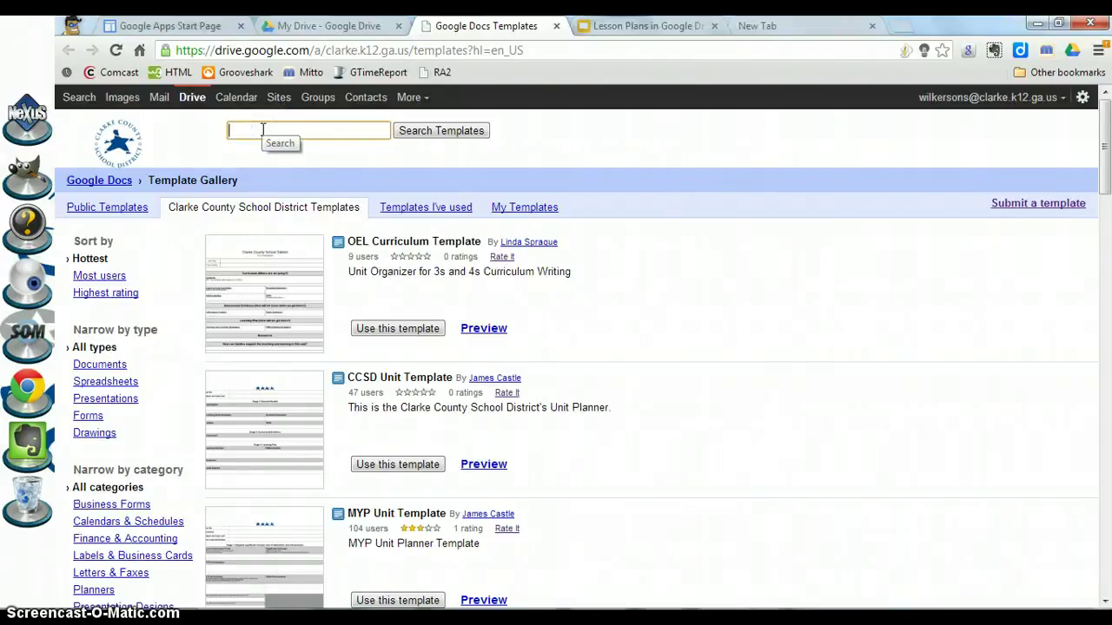
text(OGL)
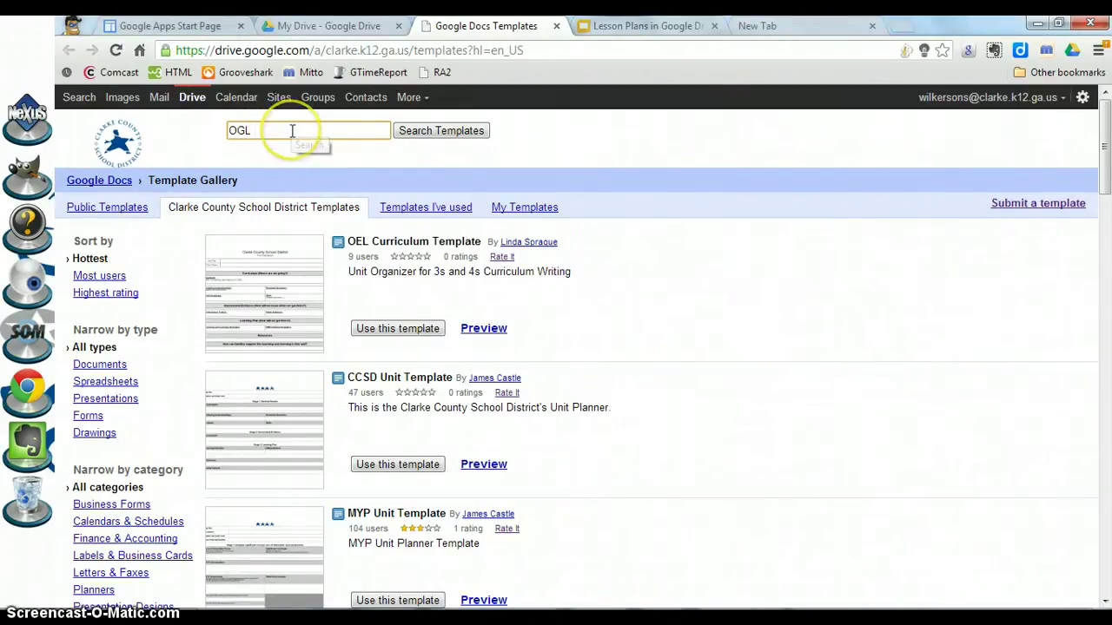
key(Return)
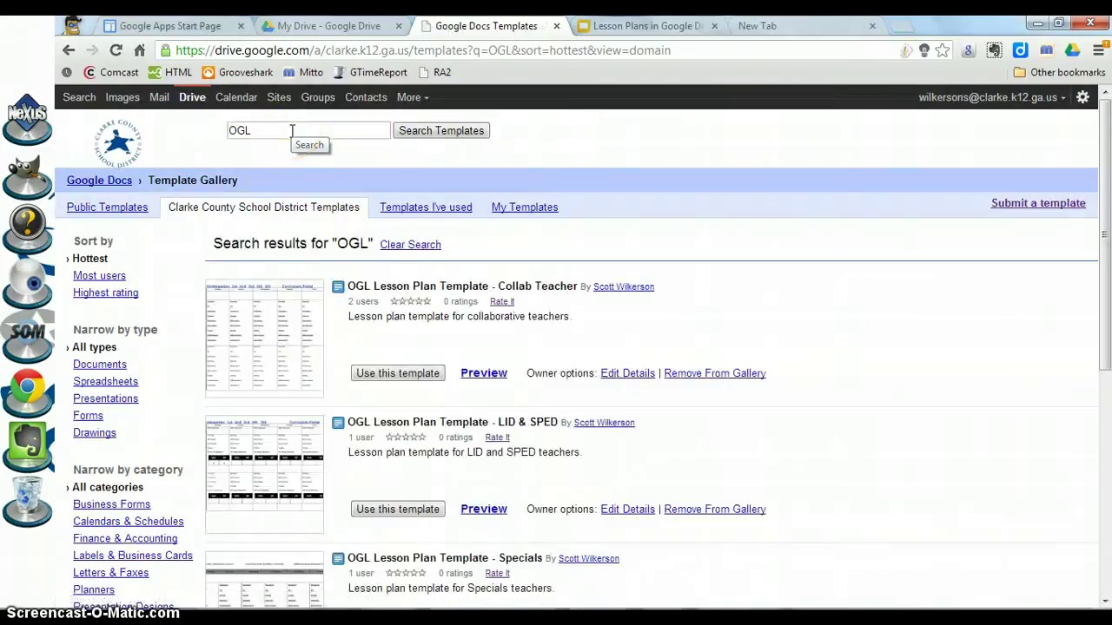
click(475, 280)
scroll(475, 282, down, 3)
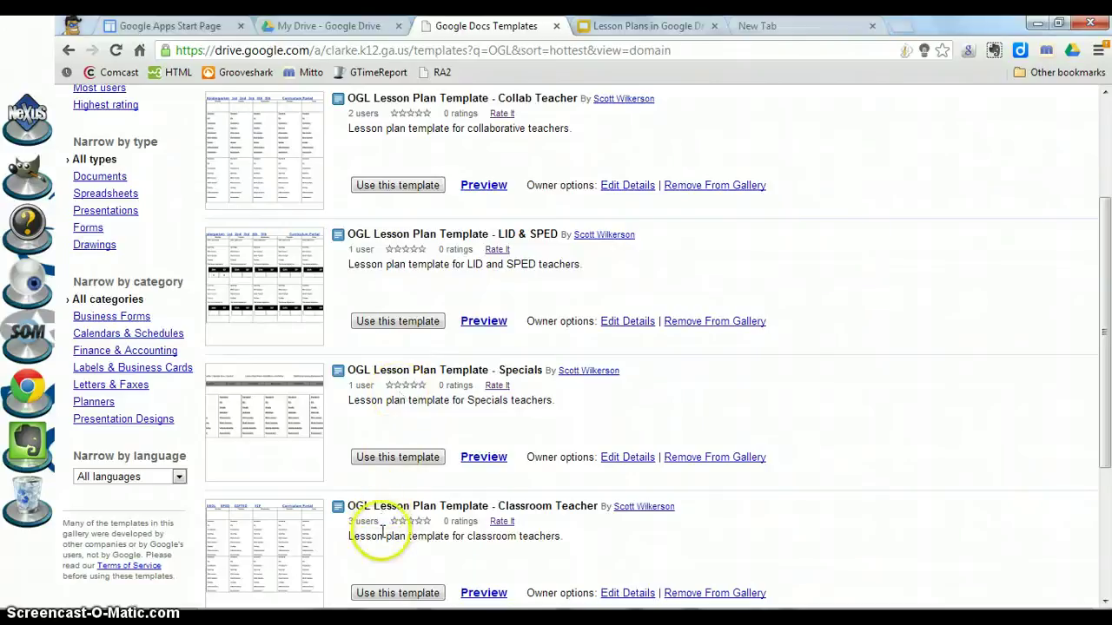
scroll(382, 530, down, 3)
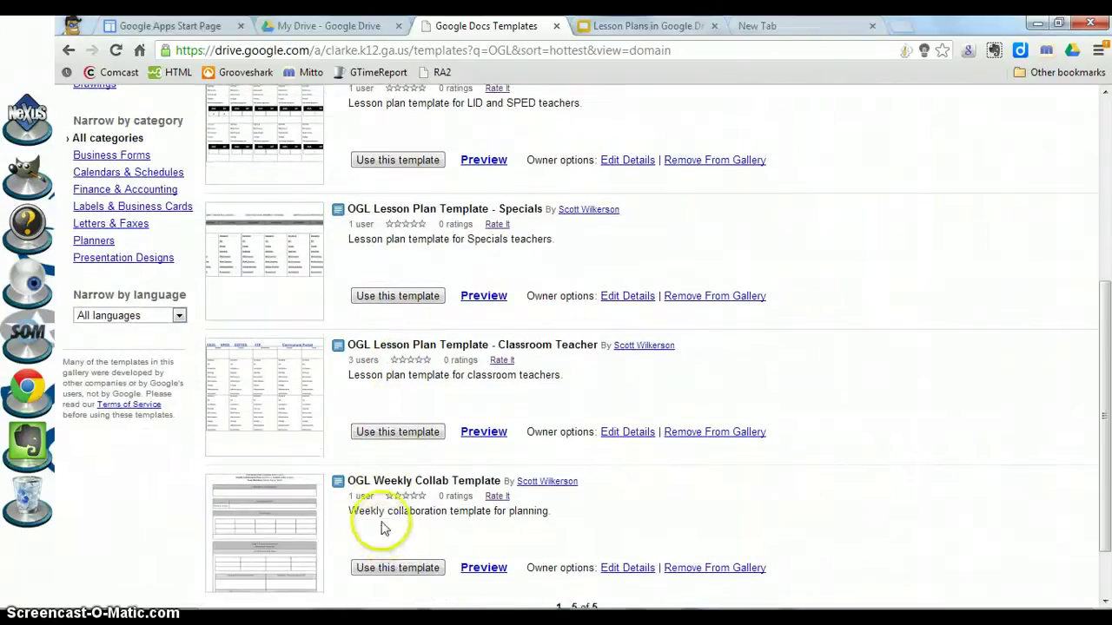
Copy the Classroom Teacher template and label the first subject row 'Math'.
click(398, 434)
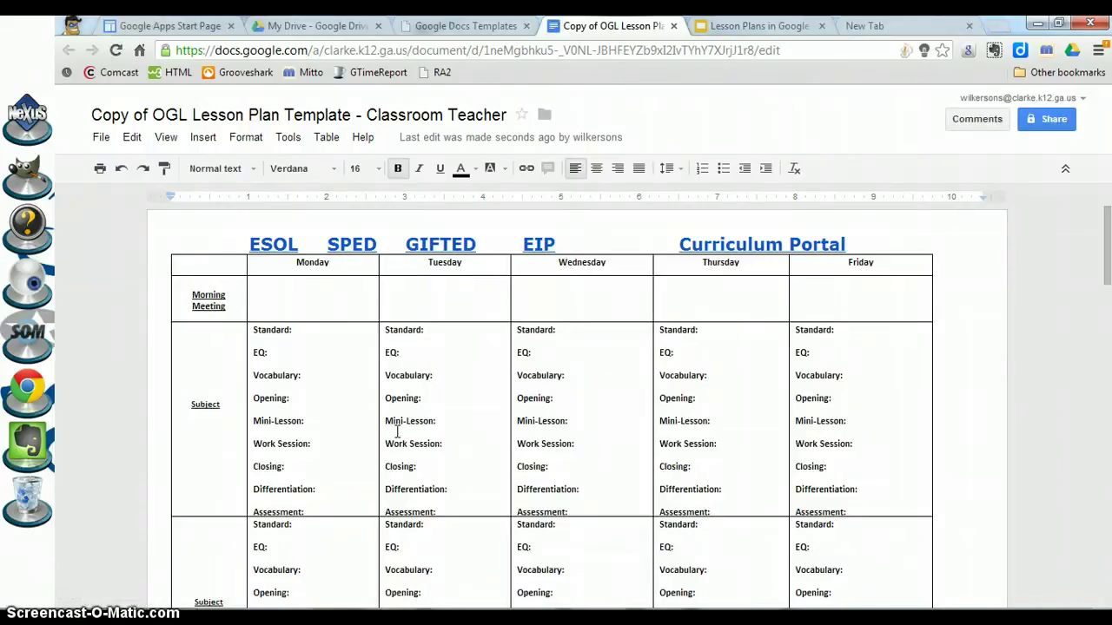
click(191, 404)
drag(191, 405, 221, 405)
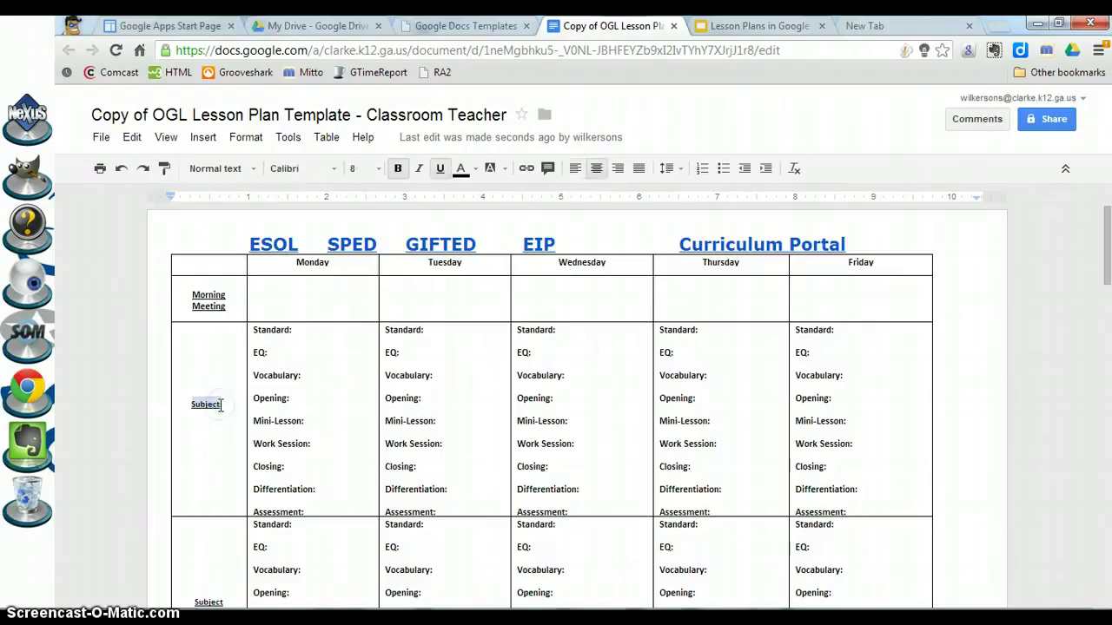
text(Math)
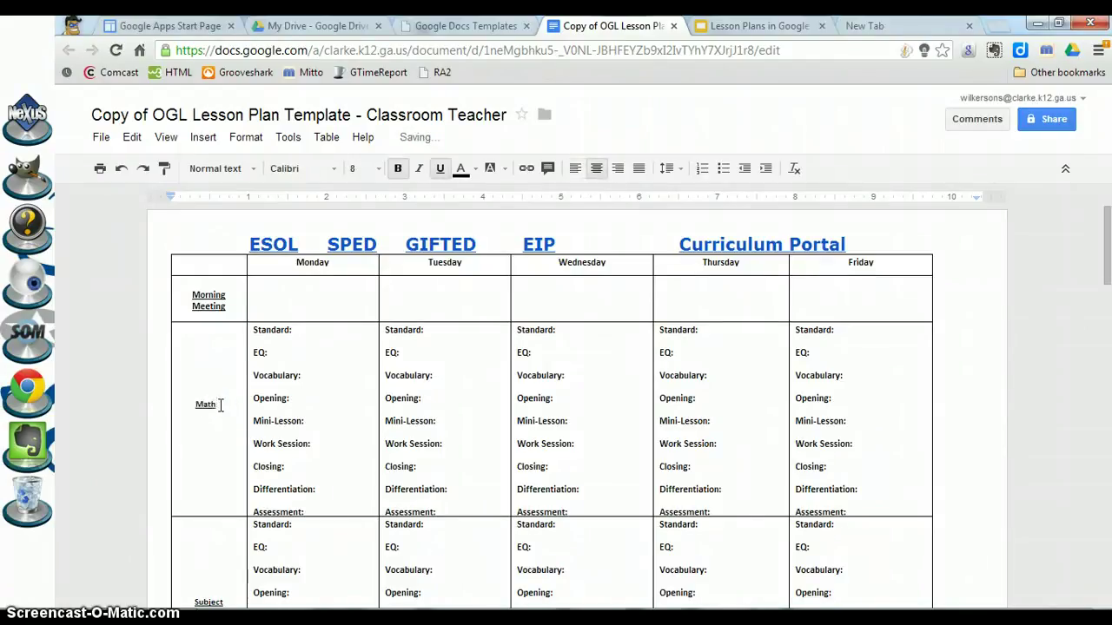
Label the second subject row 'ELA'.
scroll(221, 405, down, 5)
mouse_move(222, 360)
mouse_down()
mouse_move(199, 363)
mouse_move(223, 360)
mouse_up()
text(ELA)
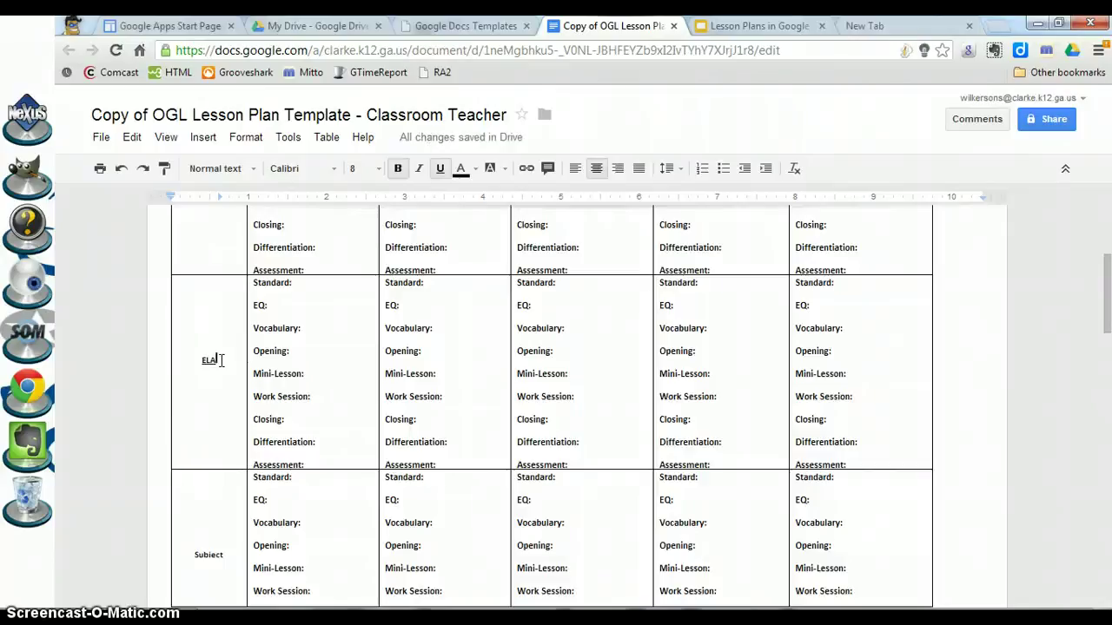
scroll(221, 360, up, 4)
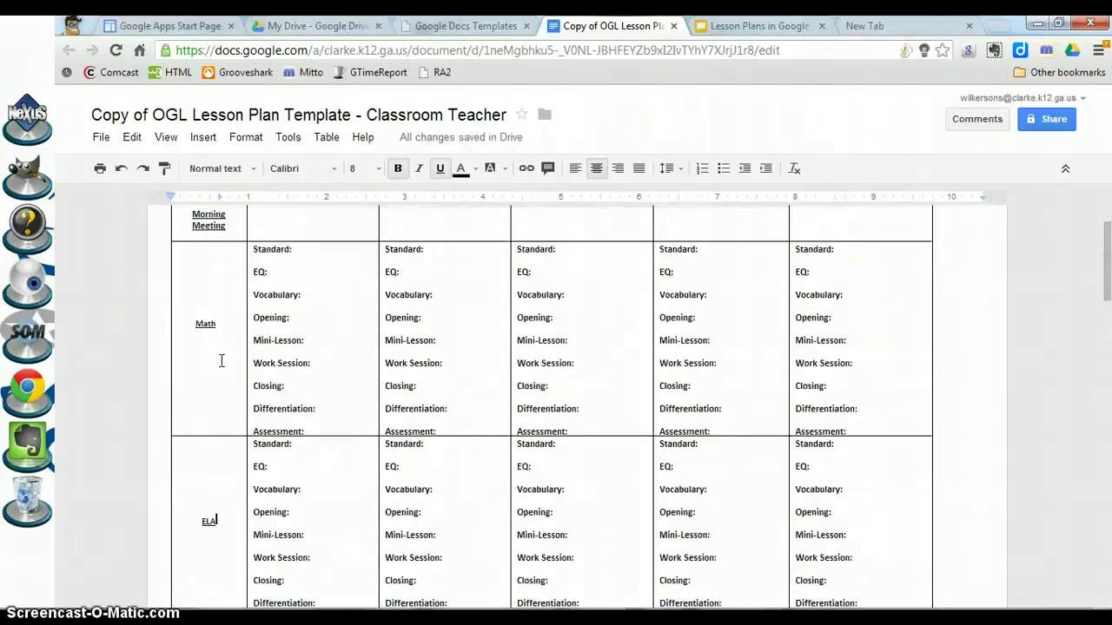
scroll(222, 361, up, 2)
click(428, 351)
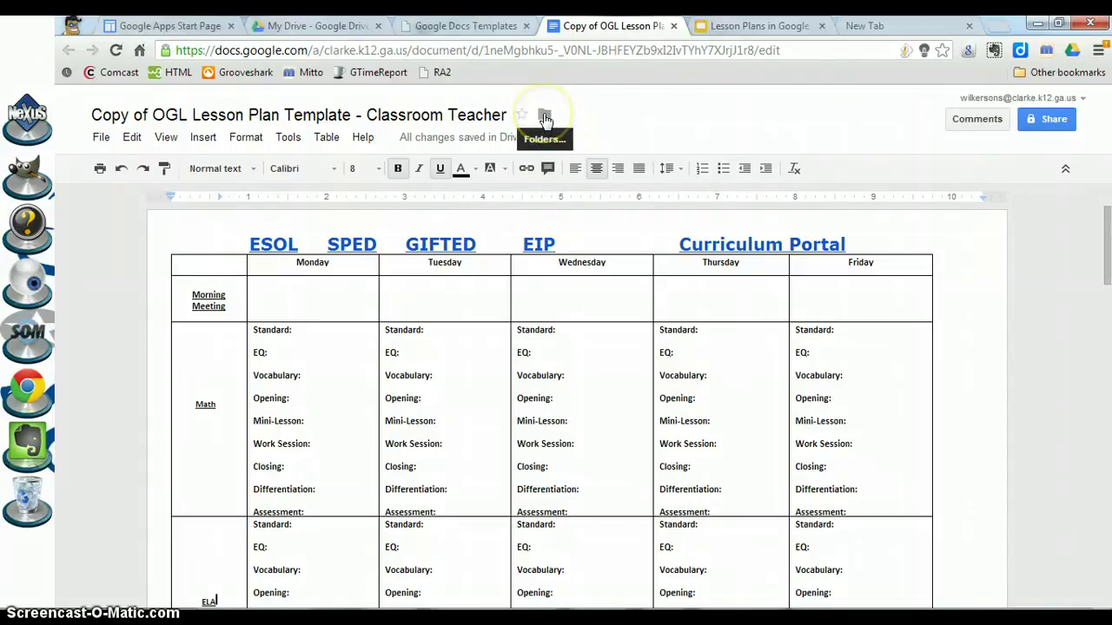
Rename the document to the teacher's surname followed by 'Lesson Plan Template'.
click(473, 116)
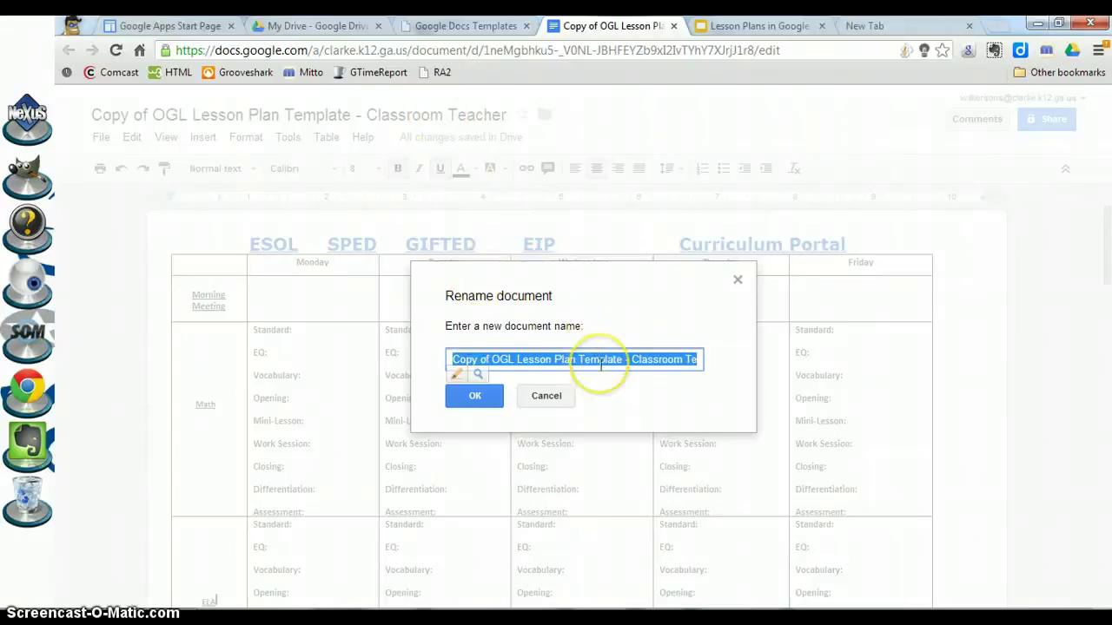
key(BackSpace)
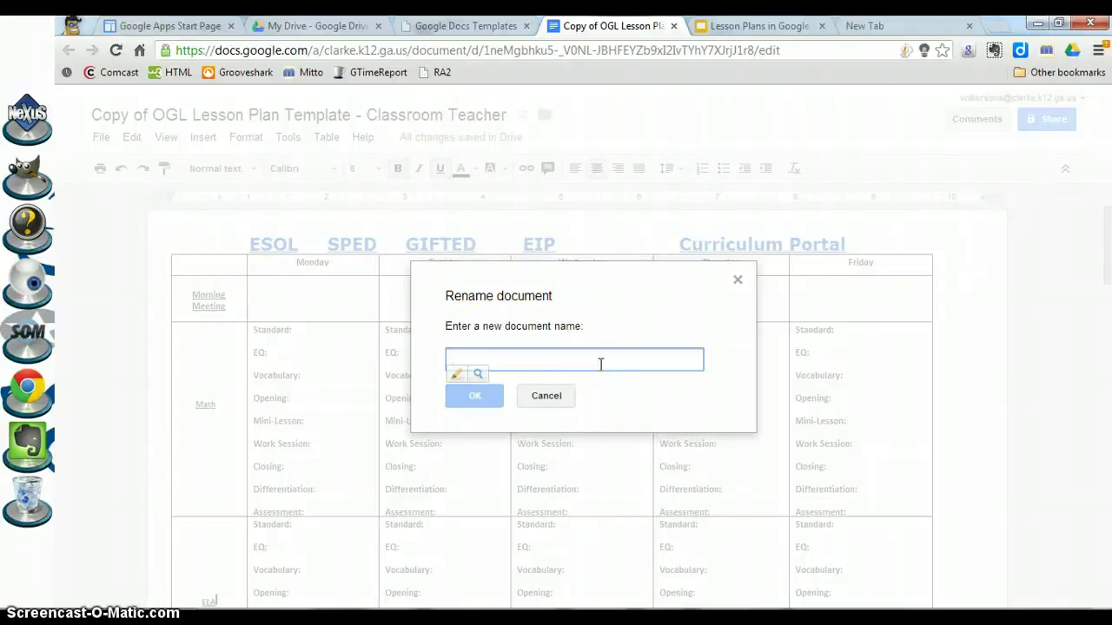
text(Wilkerson Le)
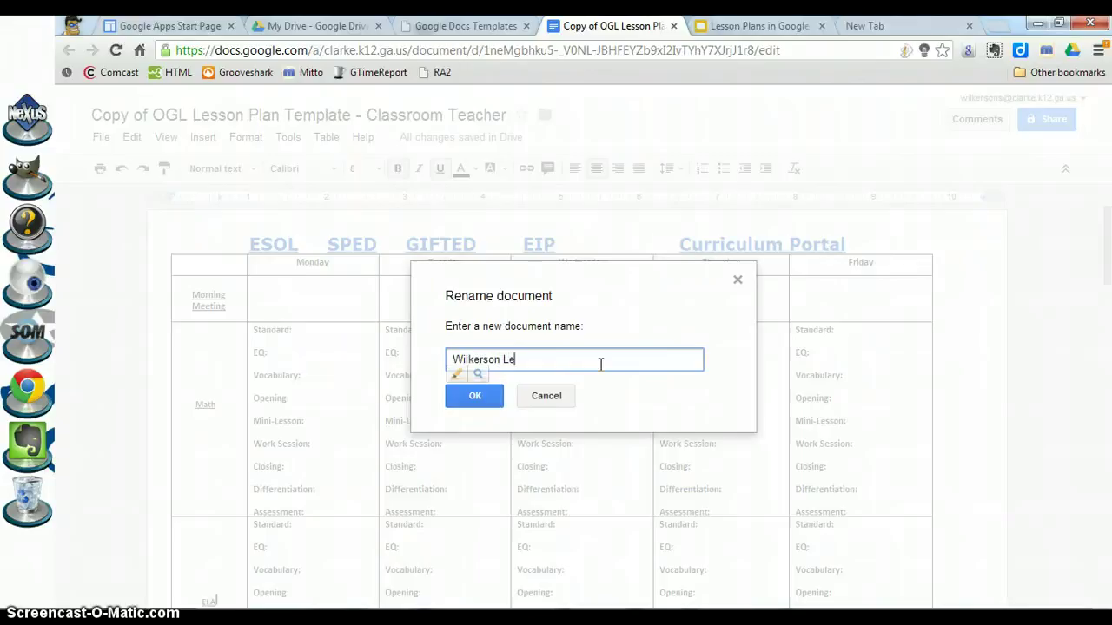
text(sson Plan Template)
click(475, 399)
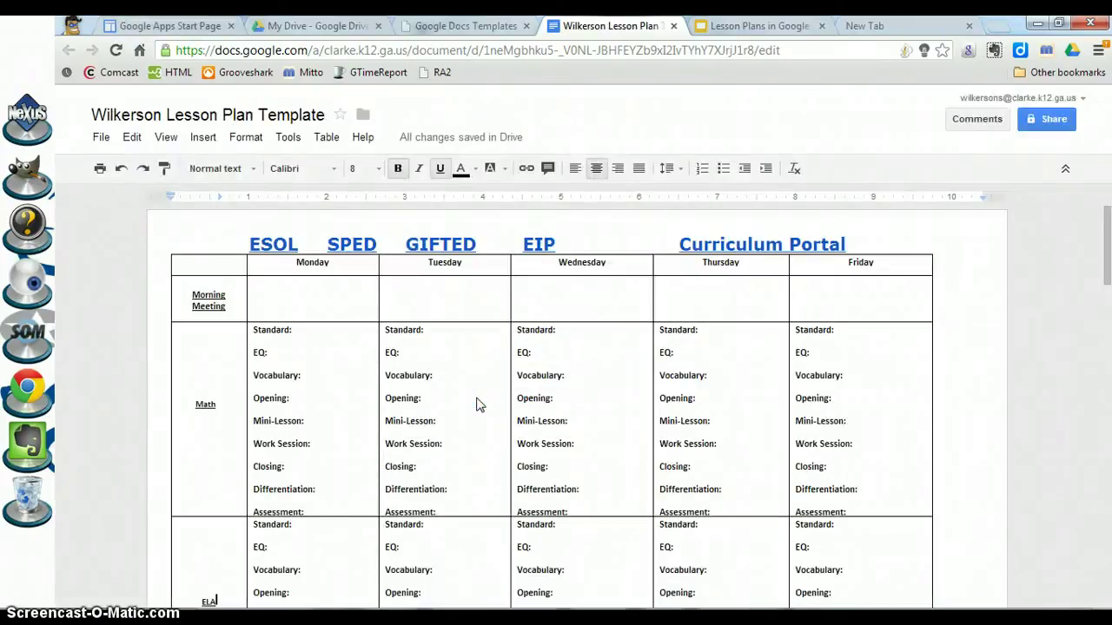
Move the renamed document from My Drive into the Lesson Plans folder.
click(393, 135)
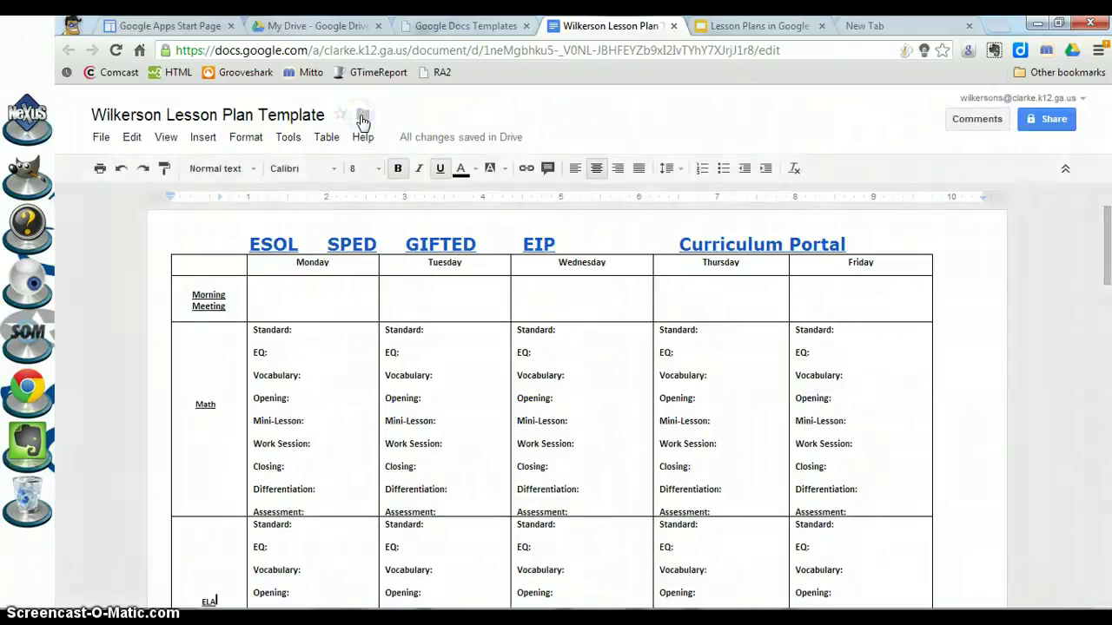
click(363, 118)
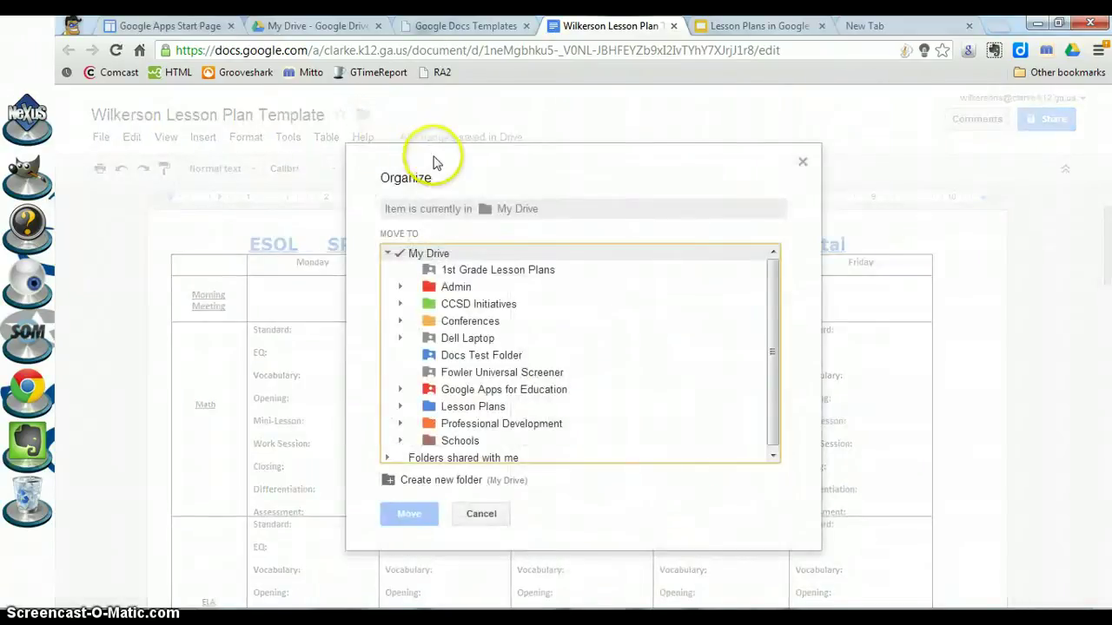
click(466, 184)
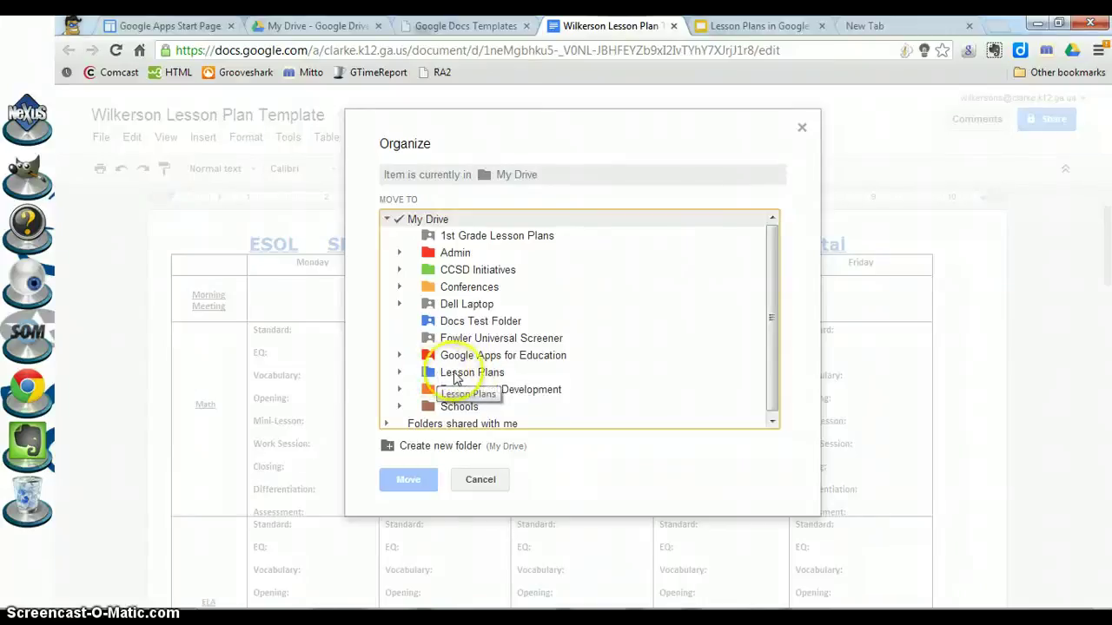
click(399, 376)
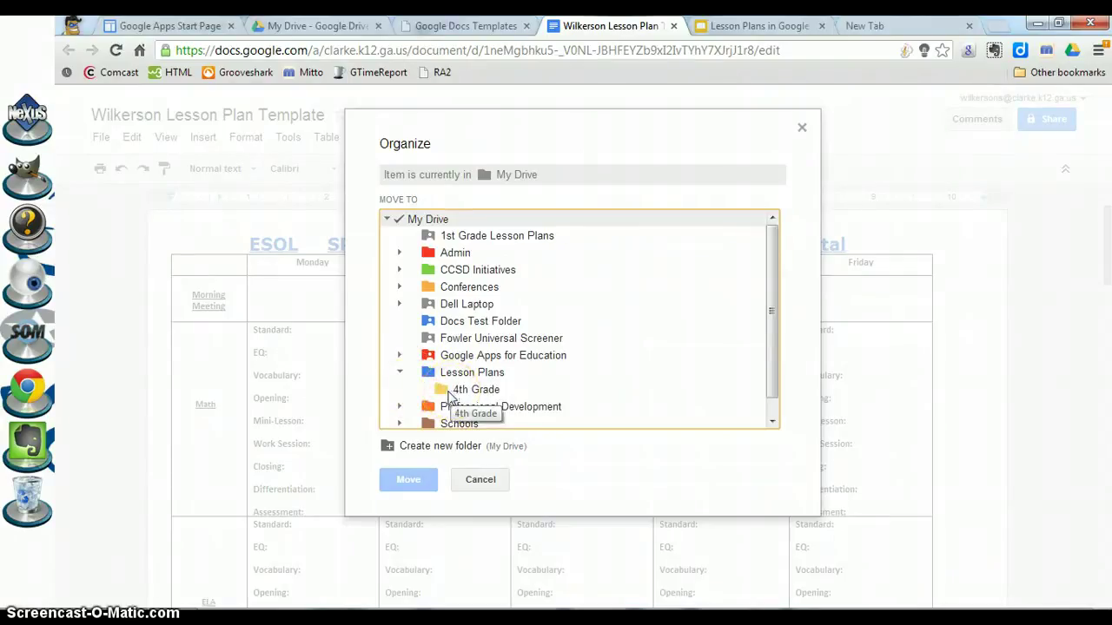
click(400, 372)
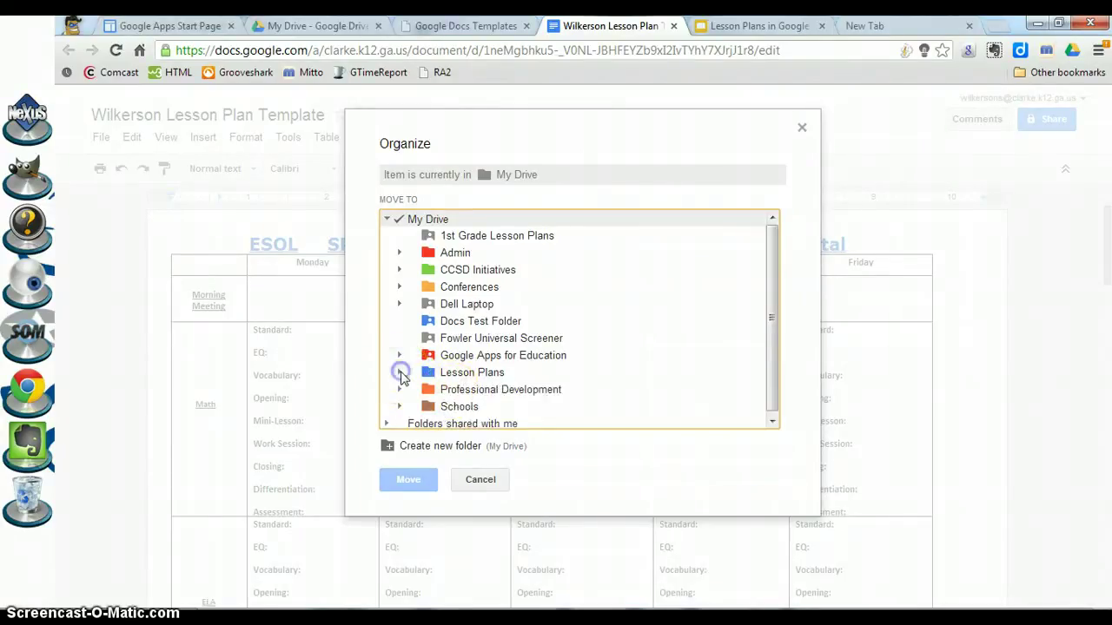
click(464, 372)
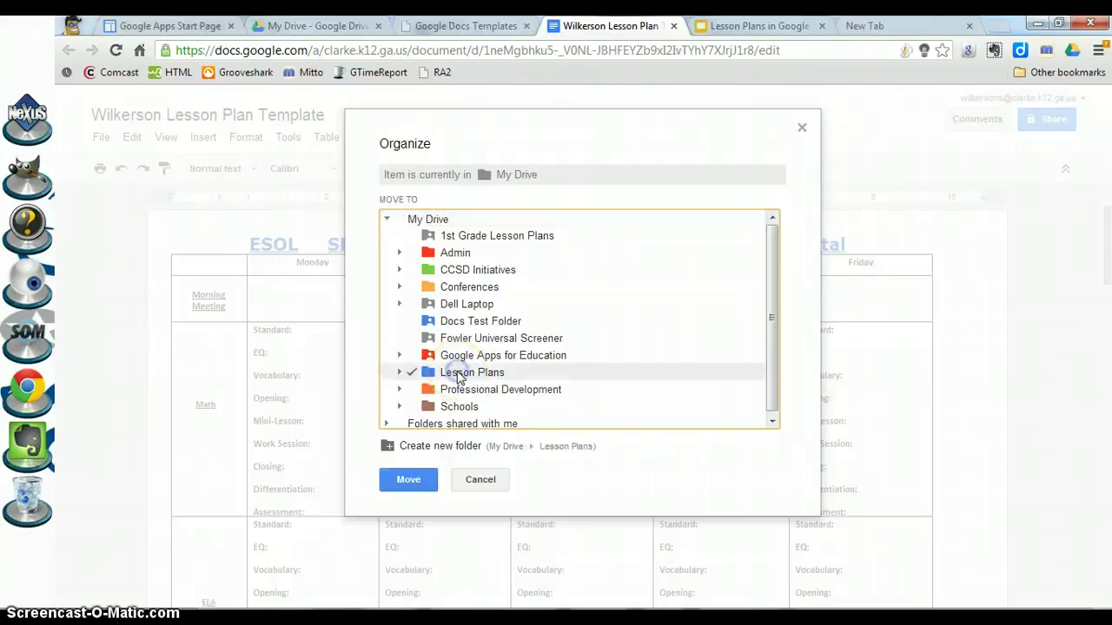
click(409, 379)
click(415, 372)
click(407, 480)
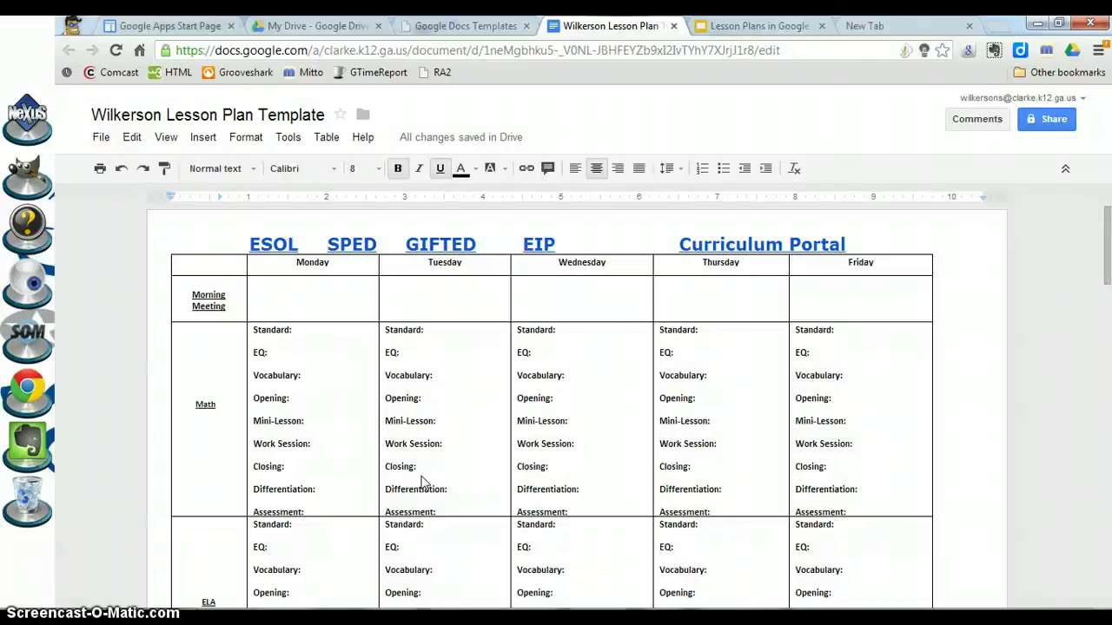
Bring up the table options for Tuesday's Differentiation cell.
click(379, 427)
click(352, 391)
click(471, 486)
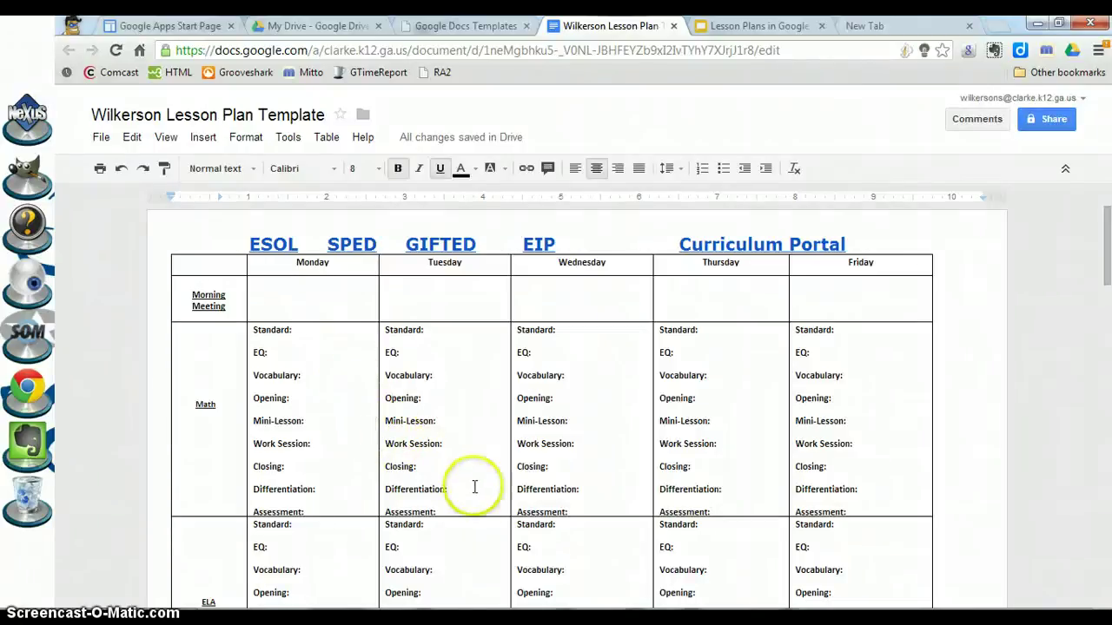
right_click(483, 490)
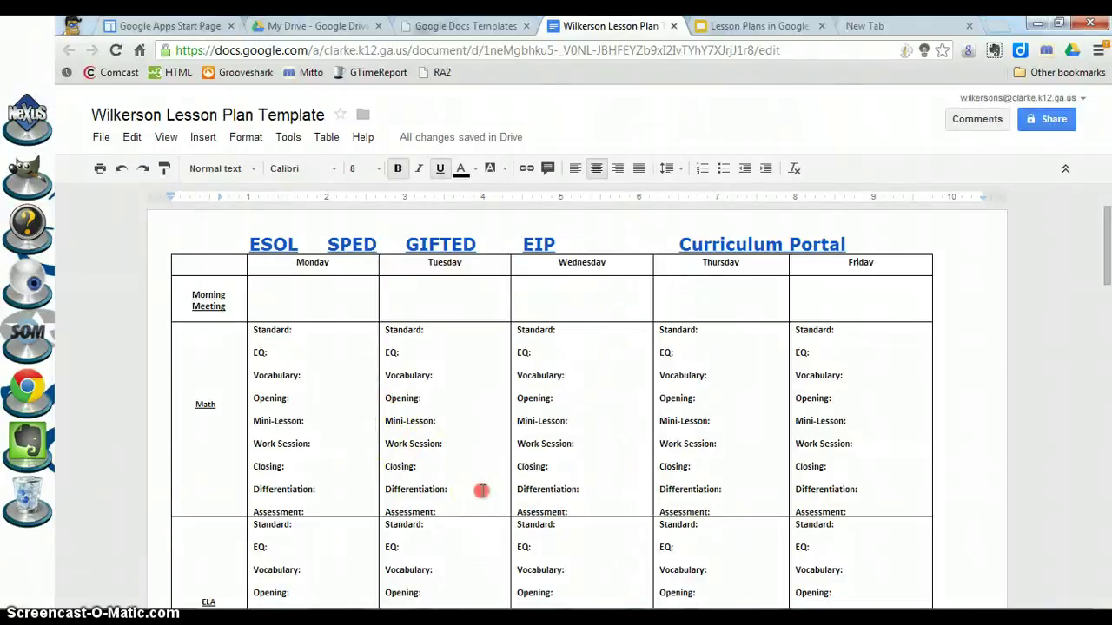
click(464, 466)
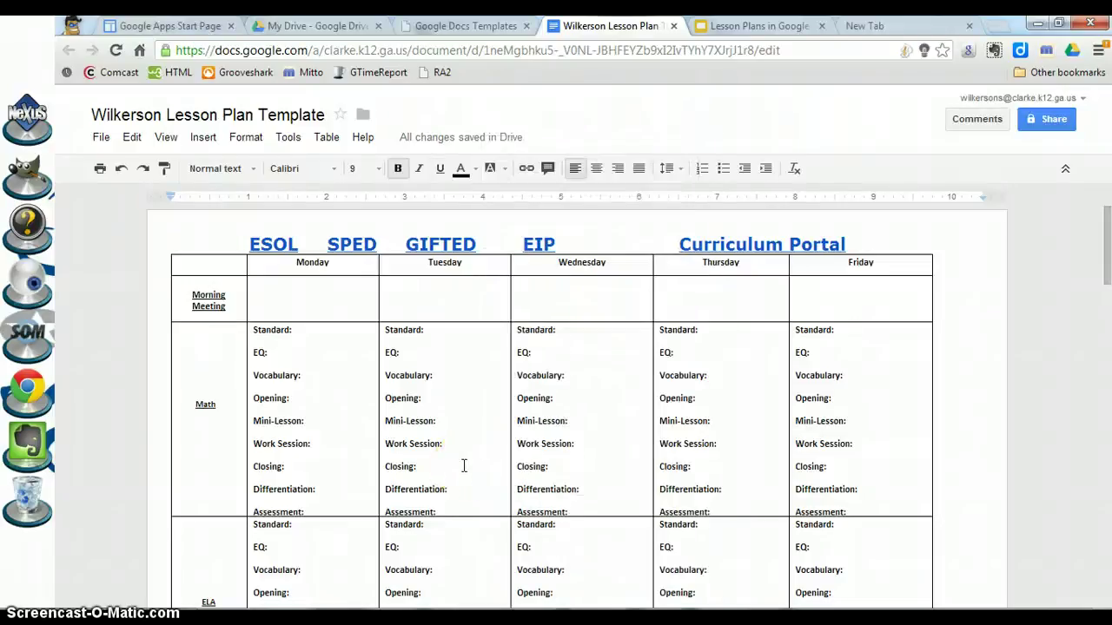
Start making a copy of the lesson plan template with File > Make a copy.
click(317, 280)
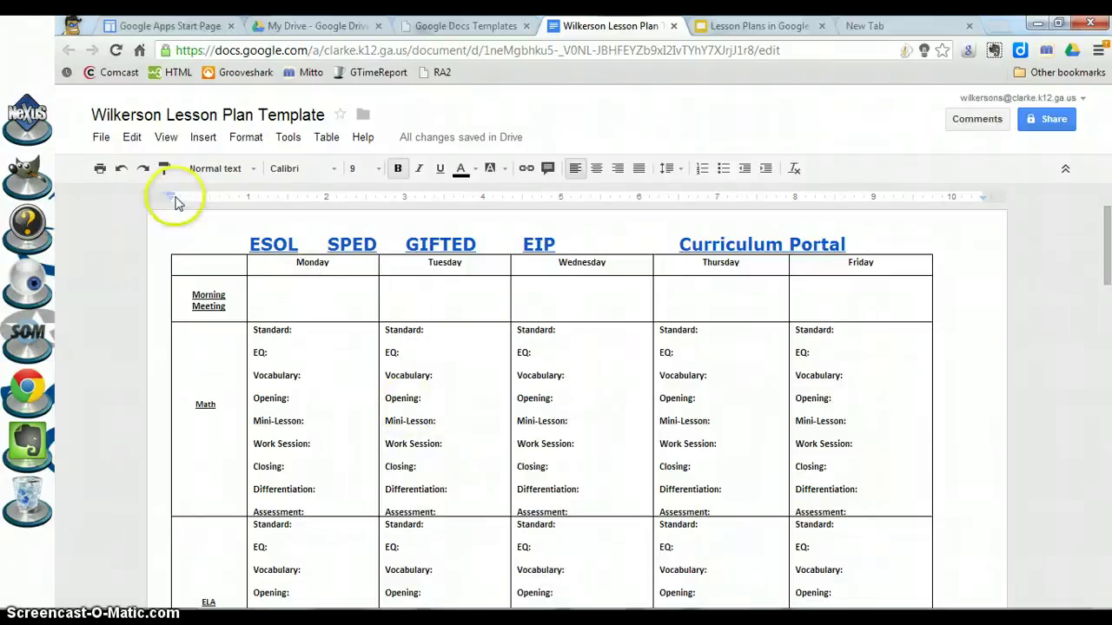
click(102, 139)
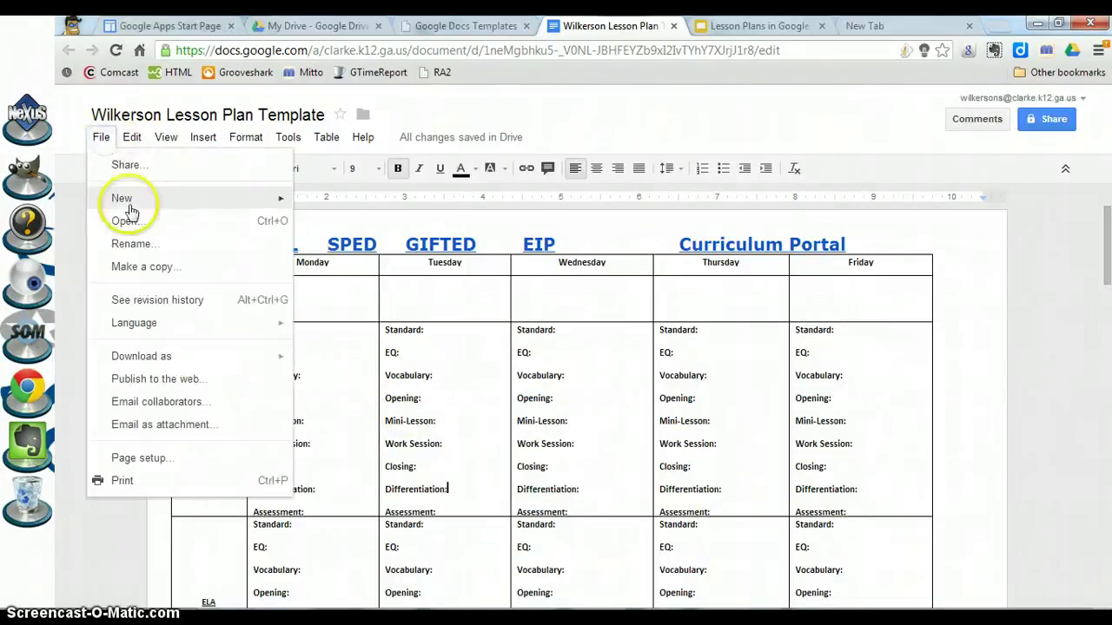
click(154, 270)
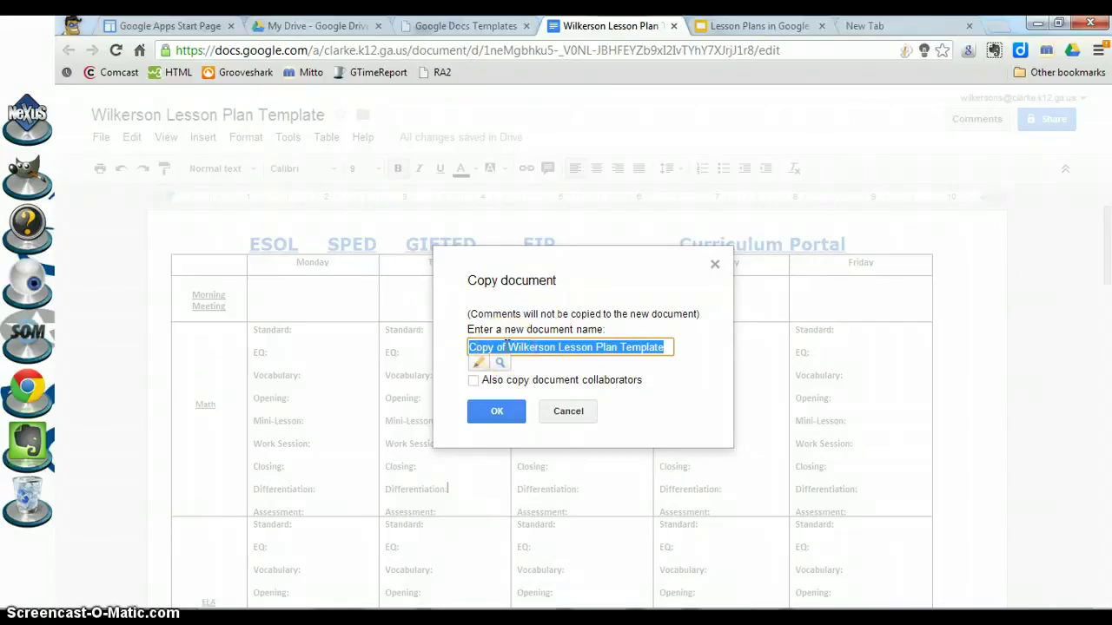
Name the copy '01/16/2013', the teacher's surname and 'Lesson Plans', and create it.
key(BackSpace)
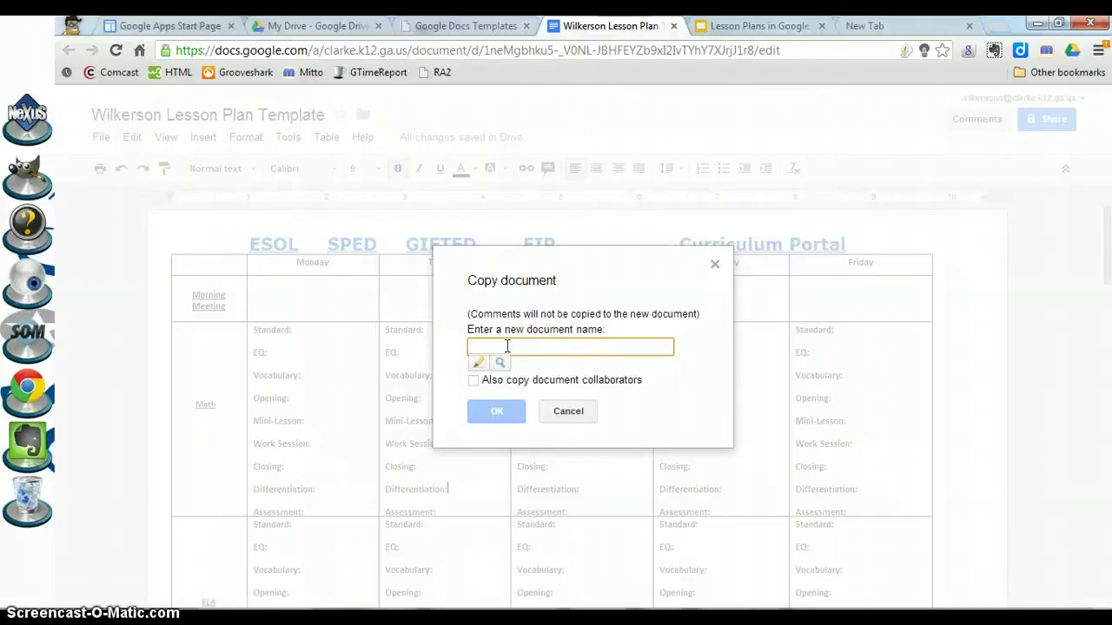
text(01/)
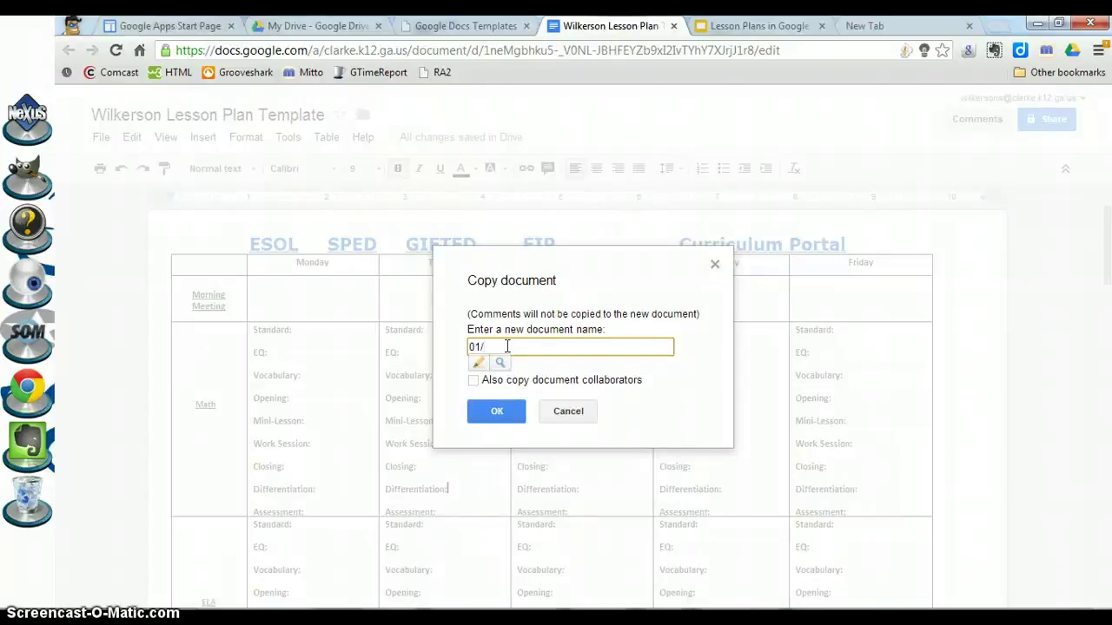
text(16/2013 Wilkerson Lesson Plans)
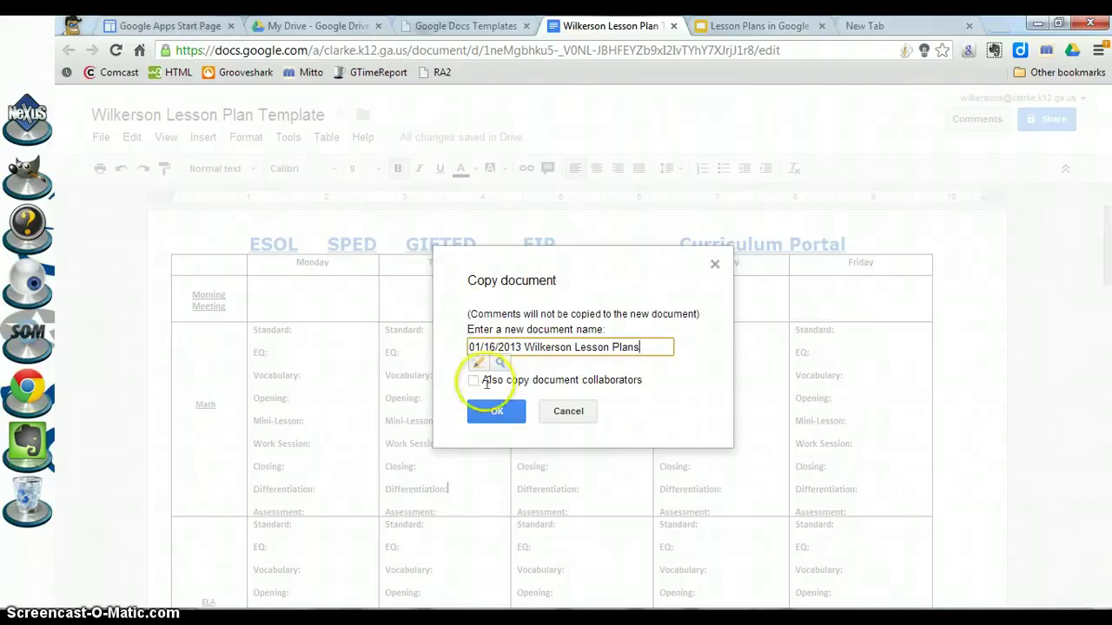
click(496, 412)
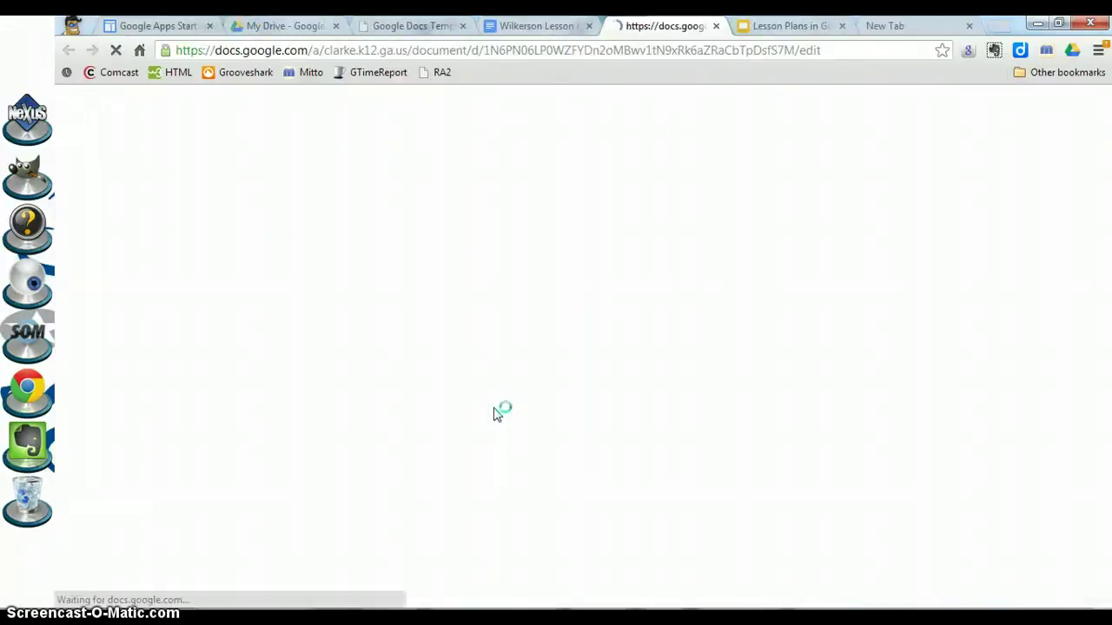
Enter the standard M1N5 under Monday's Math Standard in the 01/16/2013 copy.
click(521, 355)
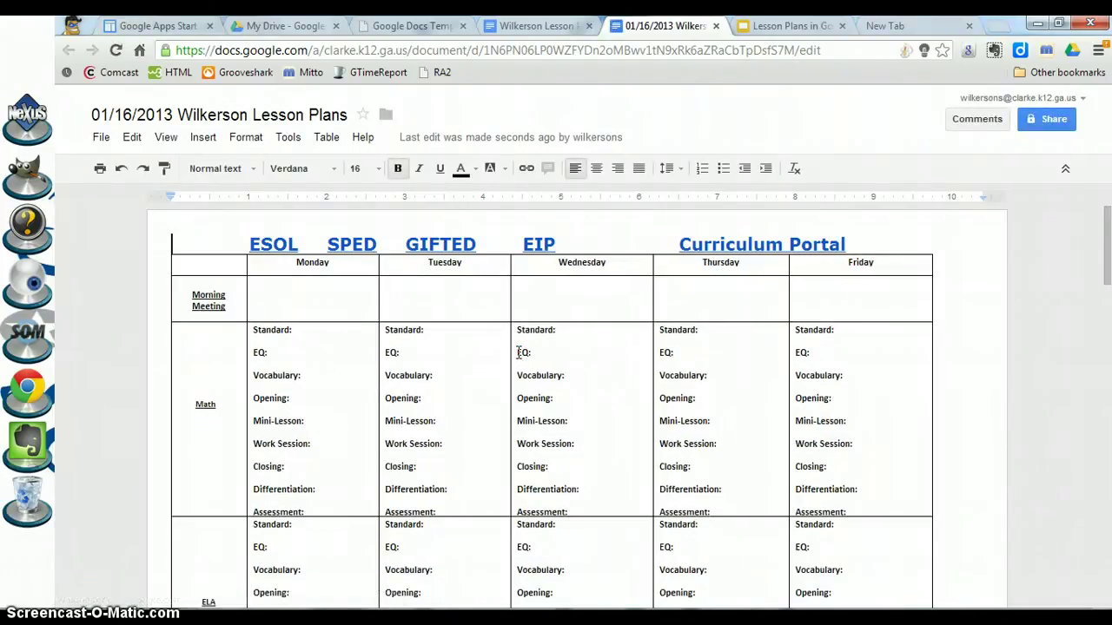
click(291, 336)
text(M1N)
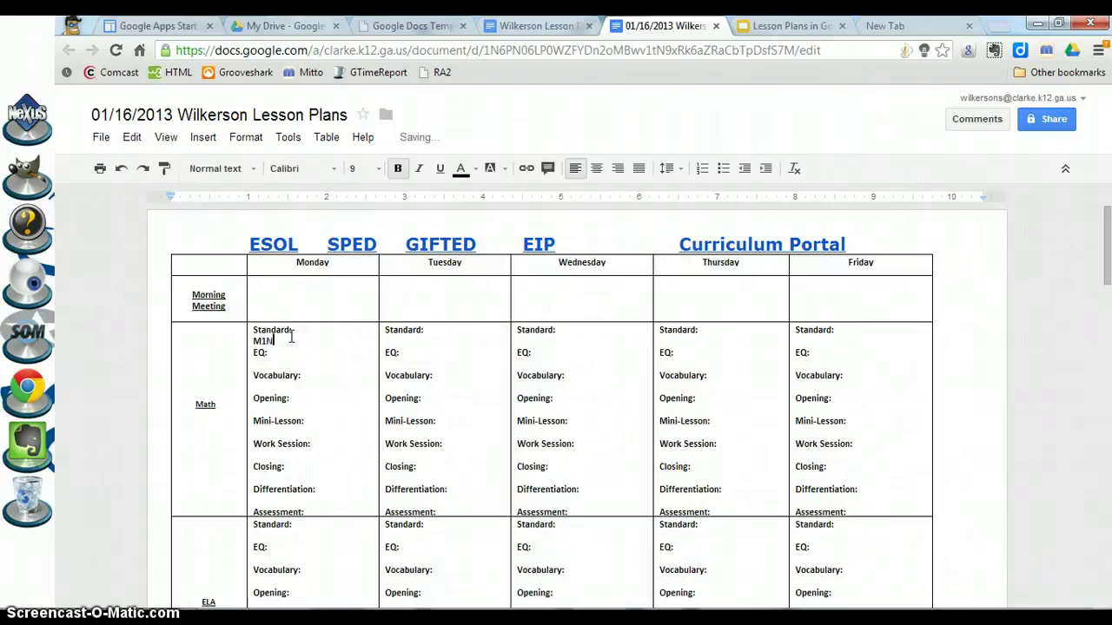
text(S)
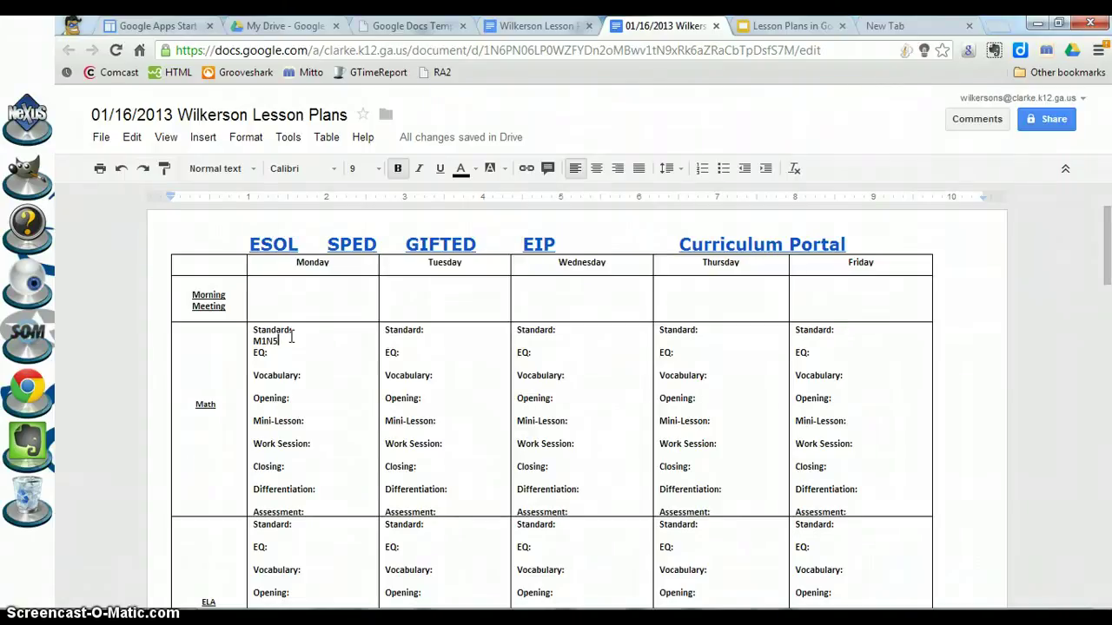
Move the 01/16/2013 lesson plans document into the 1st Grade Lesson Plans folder.
click(386, 115)
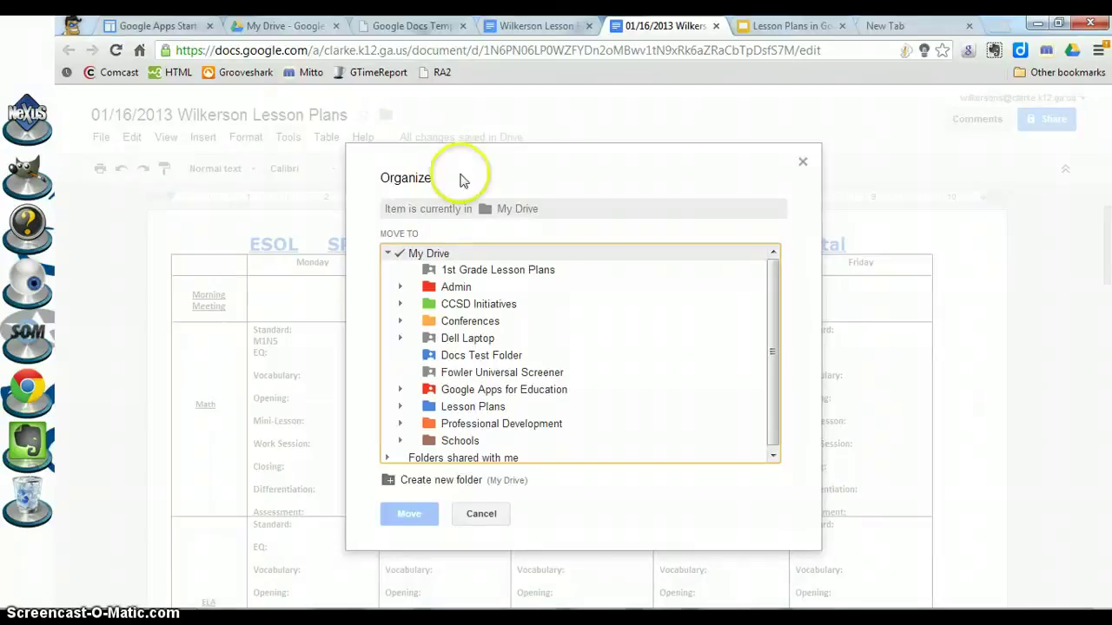
click(480, 271)
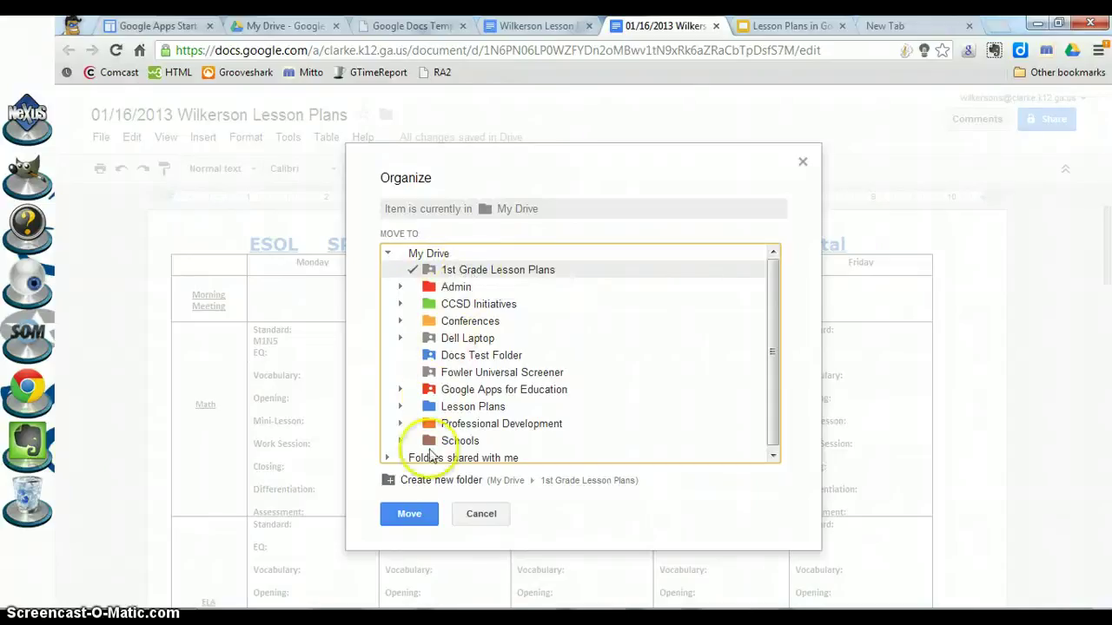
click(413, 514)
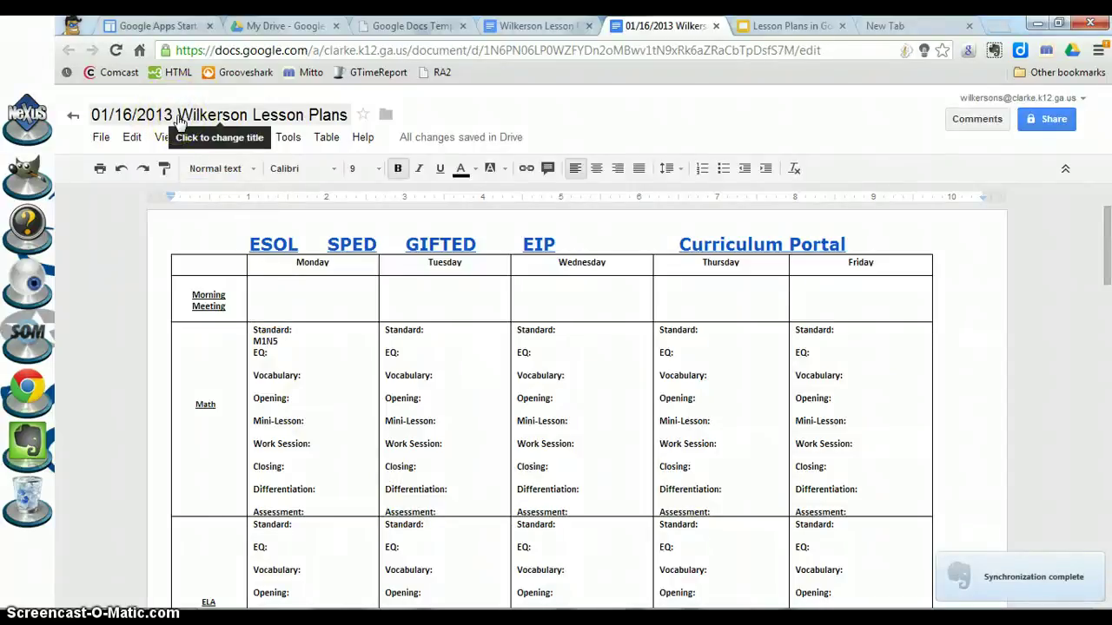
Place the cursor after M1N5, then start copying the 01/16/2013 plan with File > Make a copy.
click(321, 271)
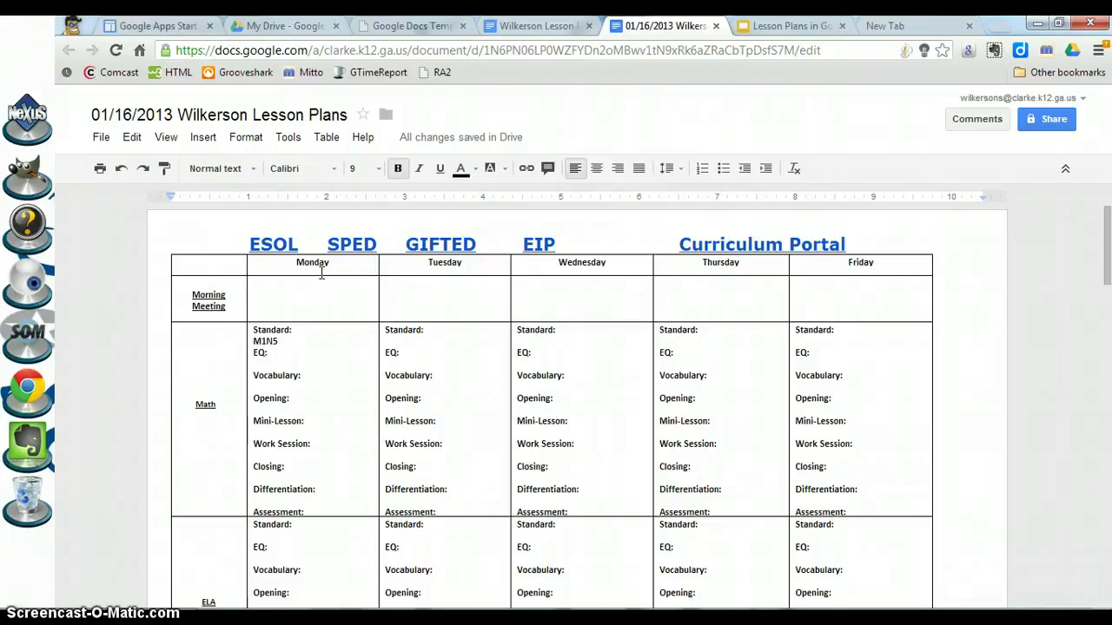
click(313, 344)
click(310, 341)
click(310, 342)
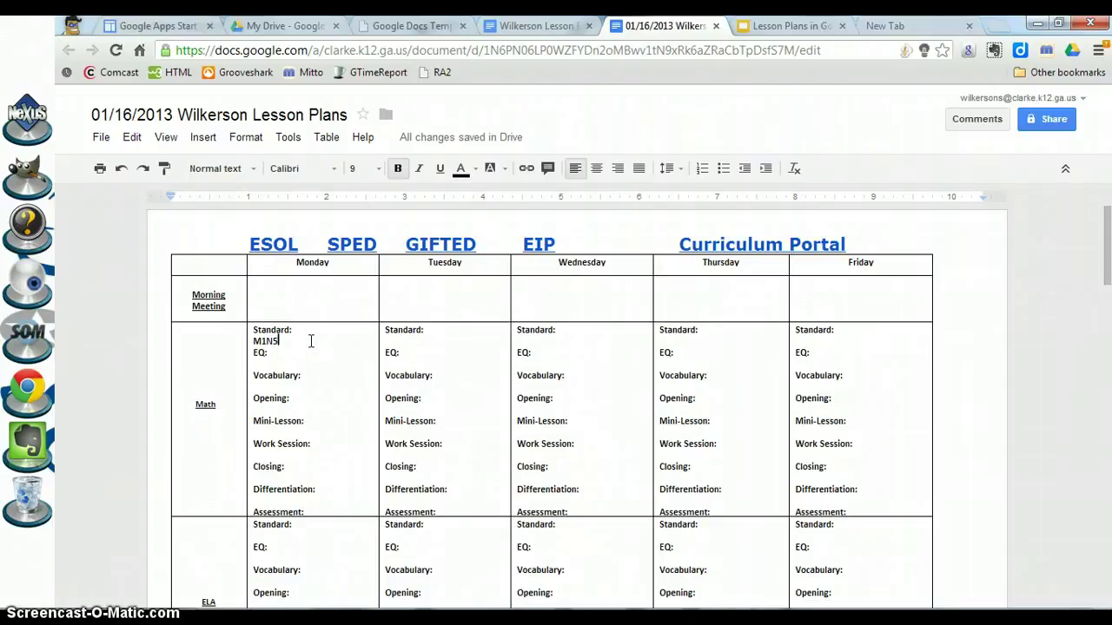
click(101, 139)
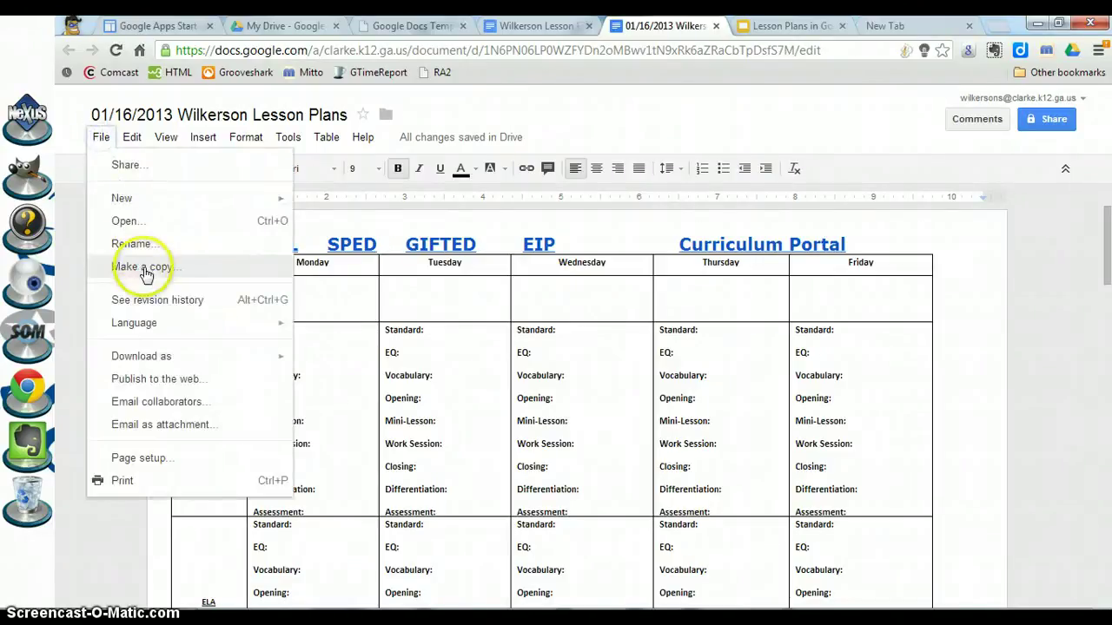
click(144, 268)
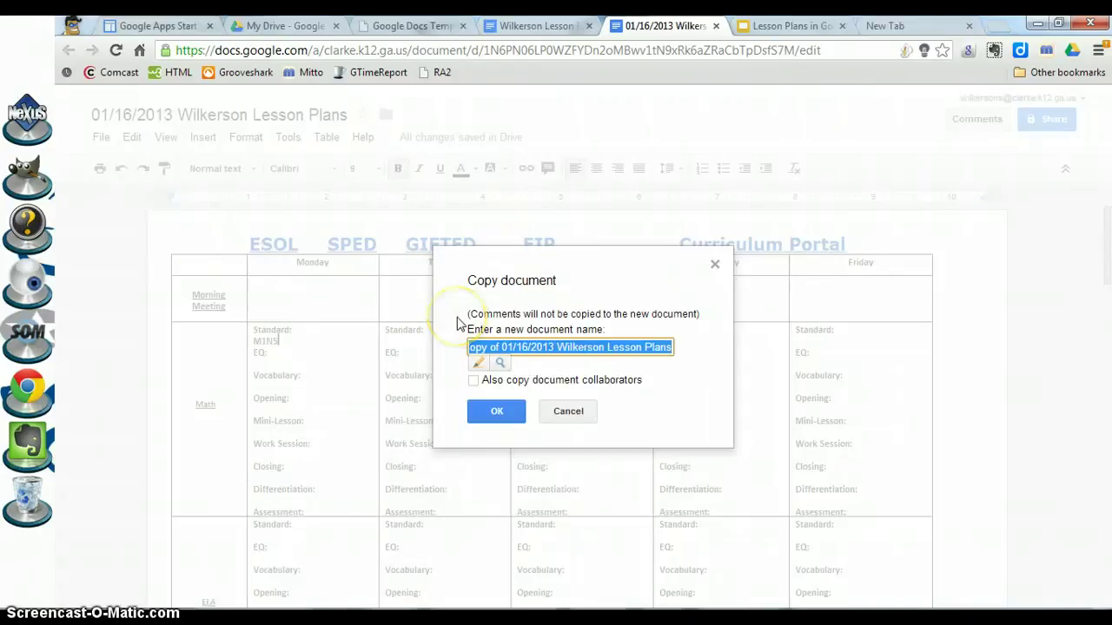
Rename the new copy from 'Copy of 01/16/2013…' to 01/23/2013 with the teacher's surname and Lesson Plans, then create it.
click(502, 346)
key(BackSpace)
key(BackSpace)
key(BackSpace)
key(BackSpace)
key(BackSpace)
key(BackSpace)
key(BackSpace)
key(BackSpace)
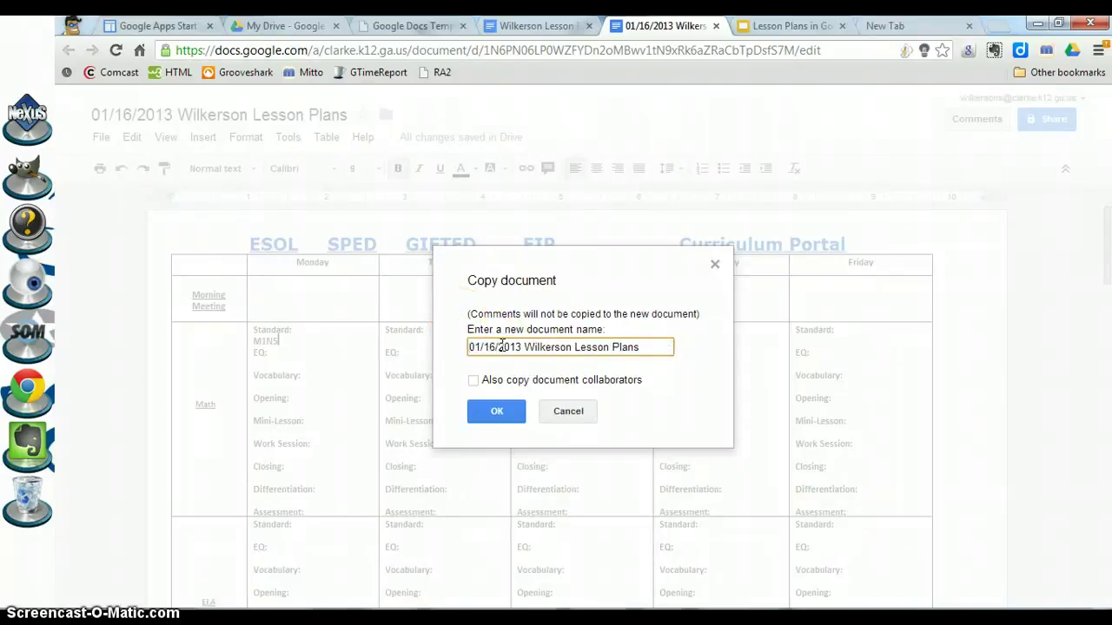
click(495, 349)
key(BackSpace)
key(BackSpace)
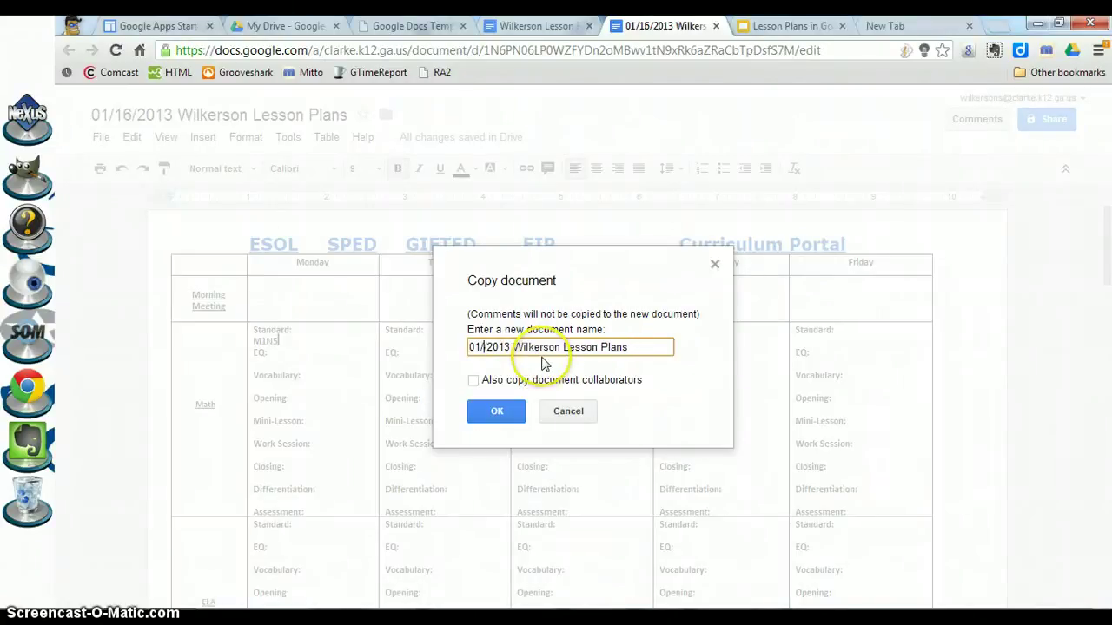
text(23)
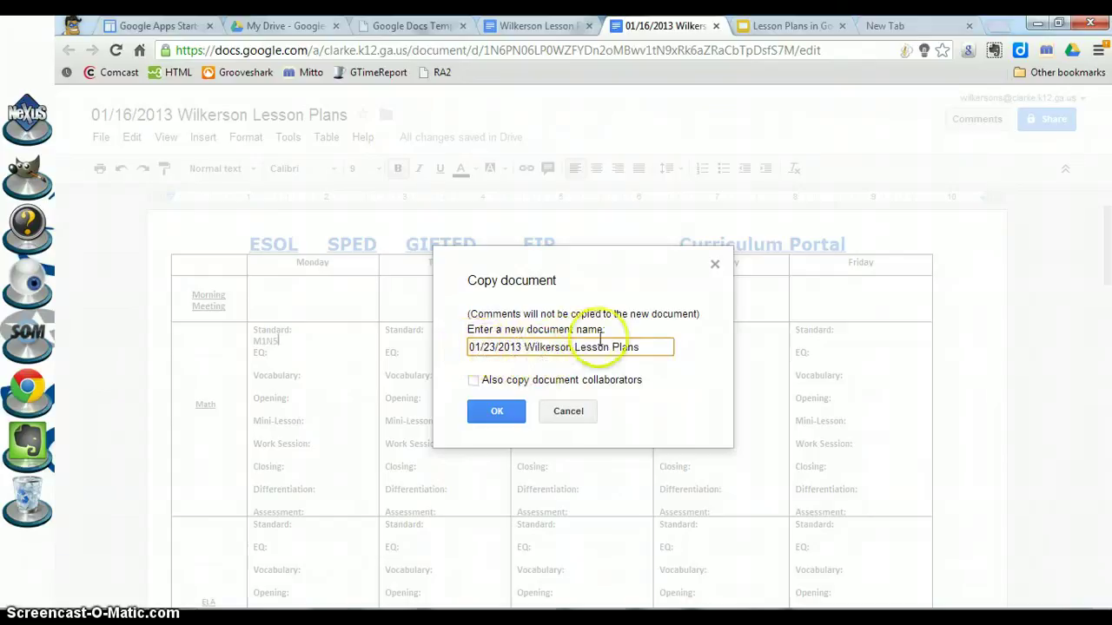
click(502, 413)
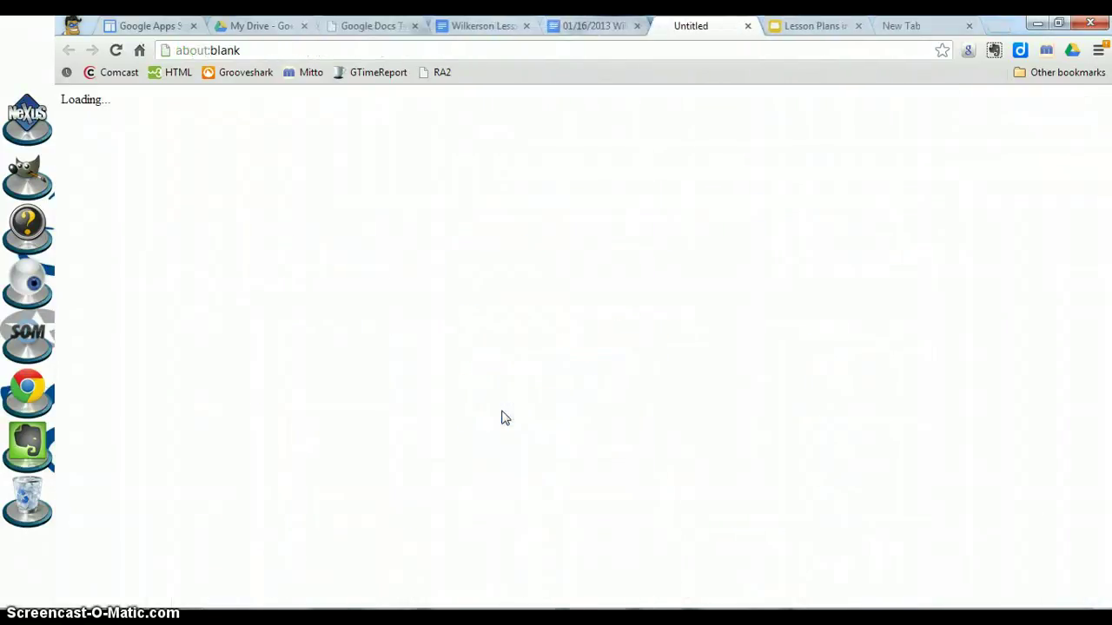
Close the 01/16/2013 document's tab and return to the 01/23/2013 copy, which already contains M1N5.
click(528, 334)
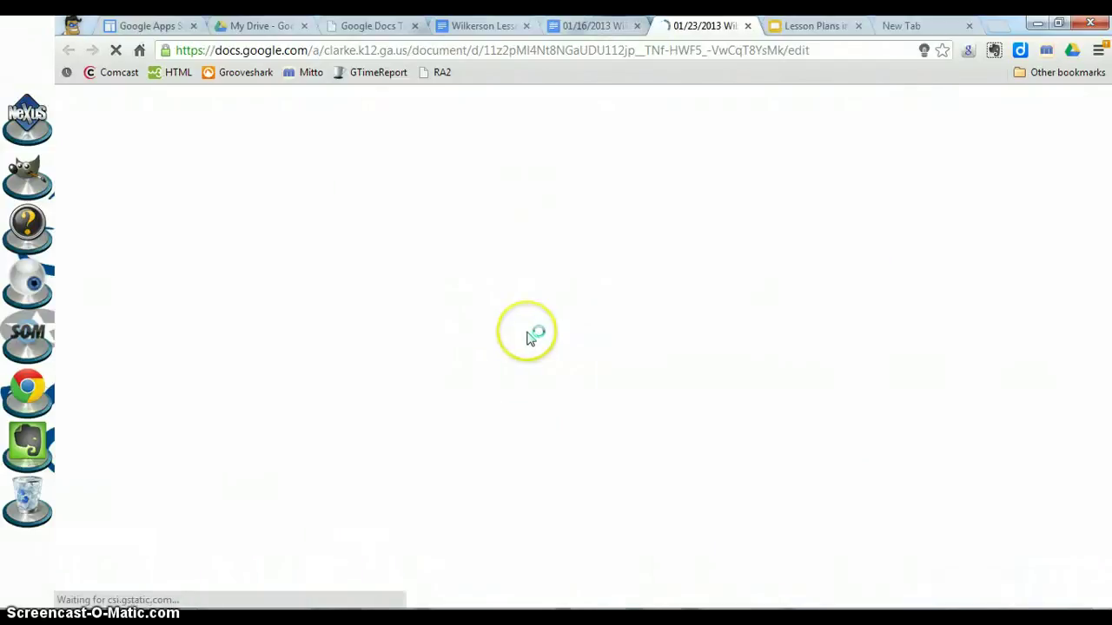
middle_click(584, 30)
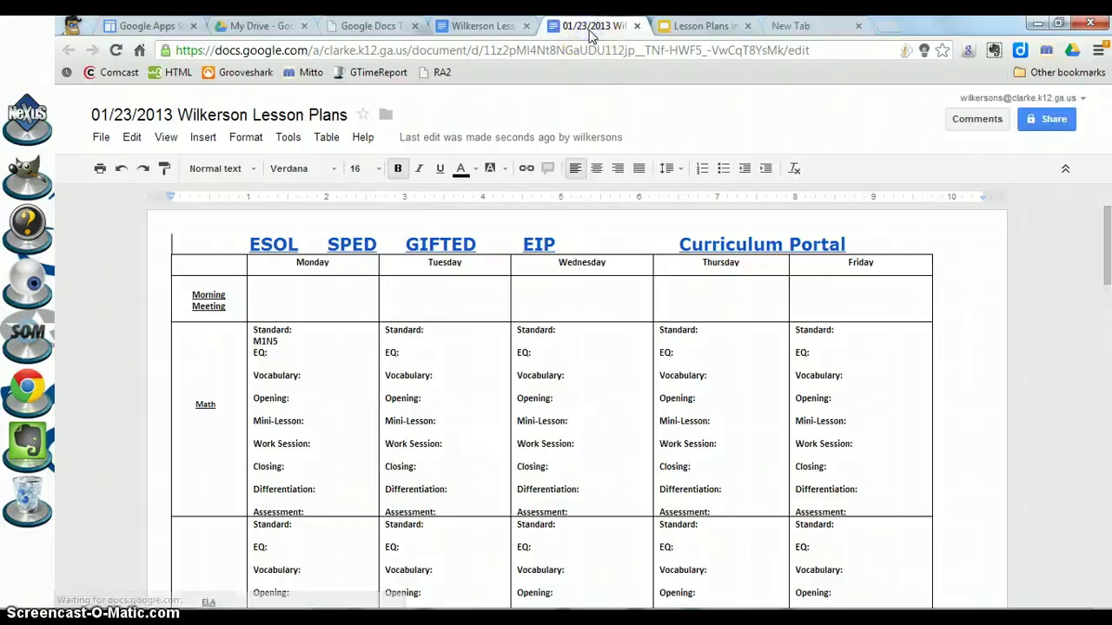
click(287, 341)
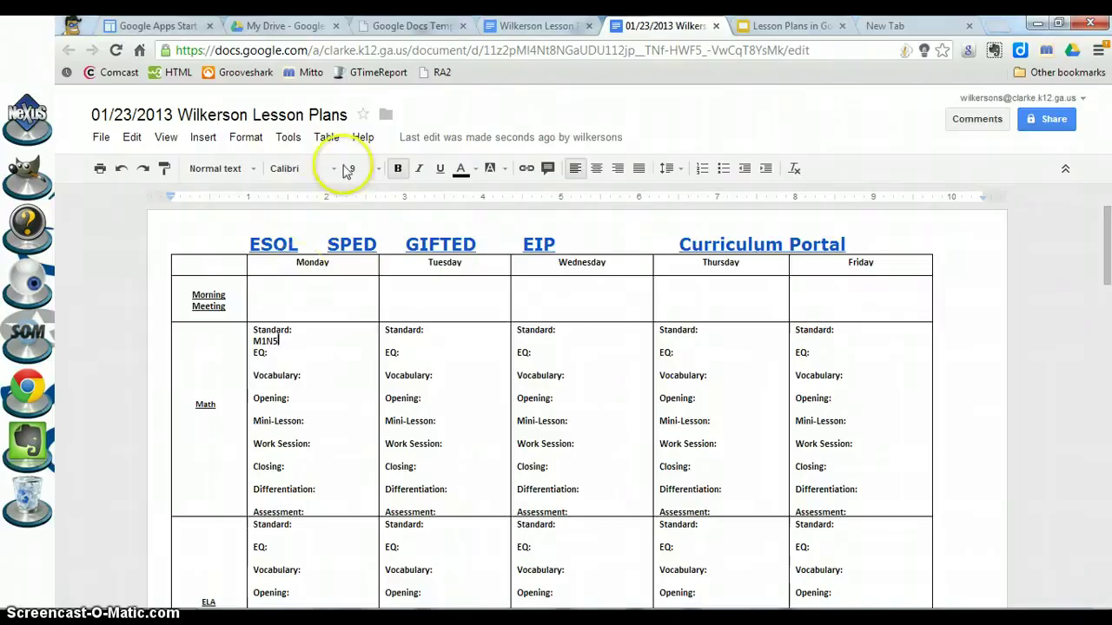
click(386, 119)
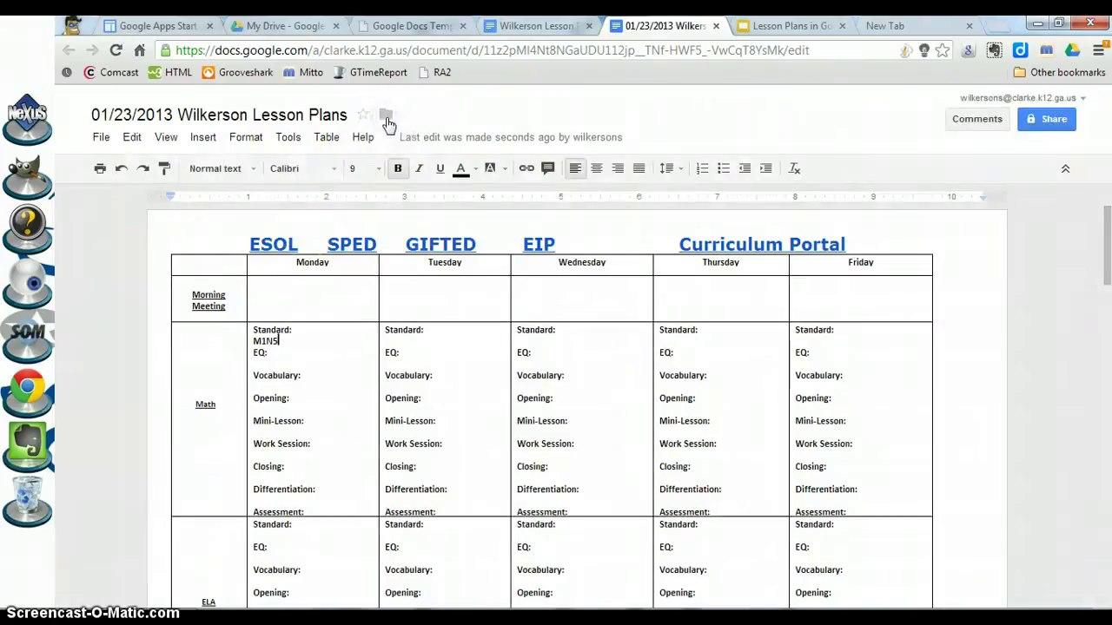
Move the 01/23/2013 lesson plans document from My Drive into the 1st Grade Lesson Plans folder.
click(391, 122)
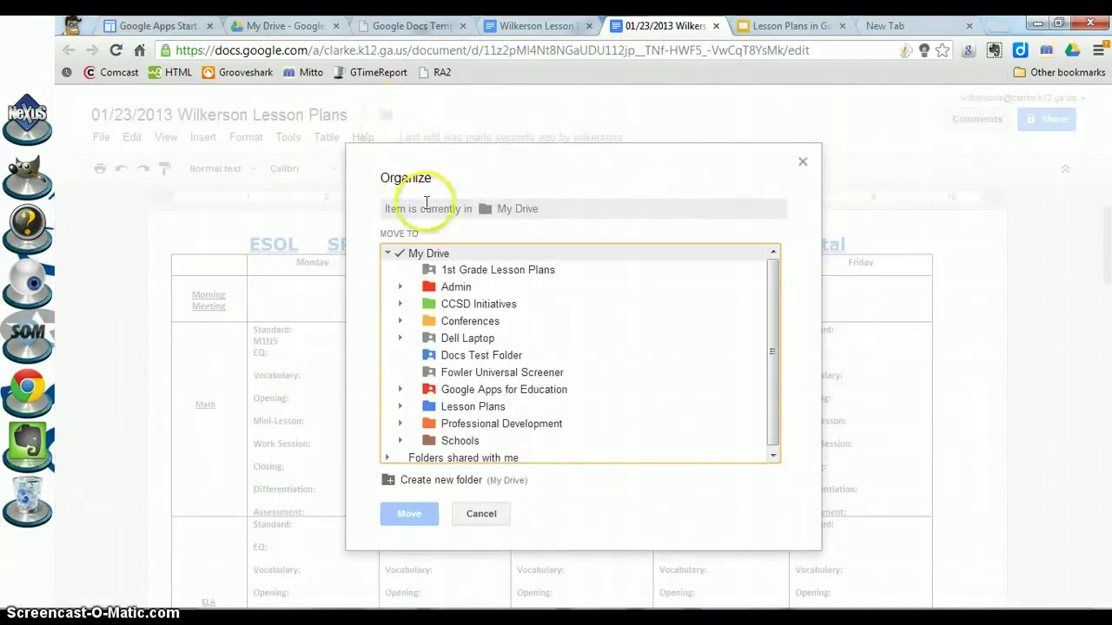
click(473, 274)
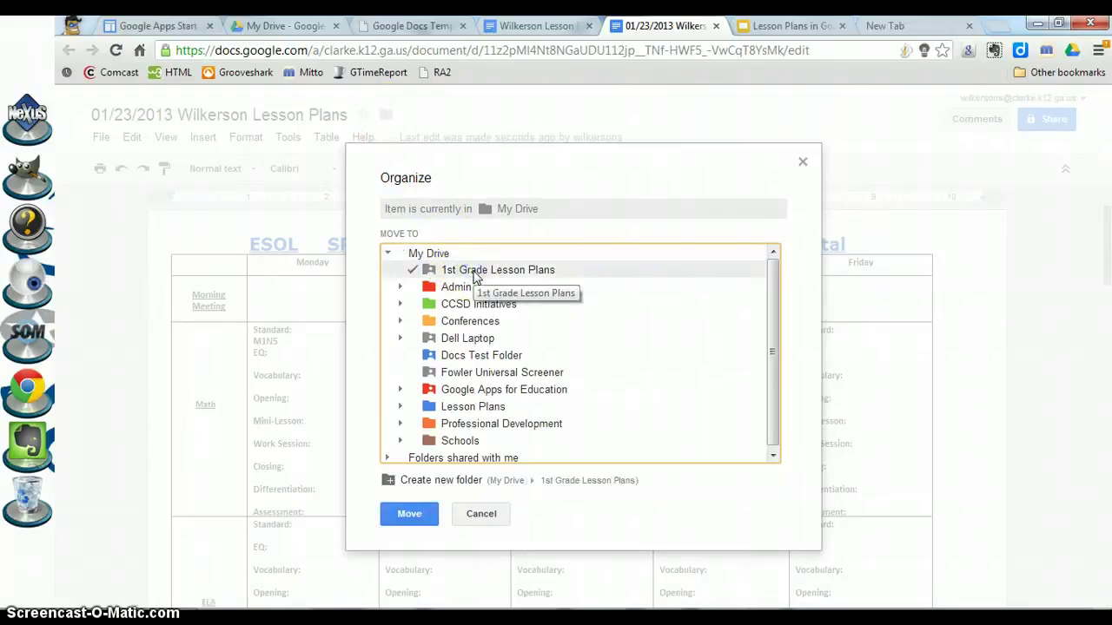
click(412, 274)
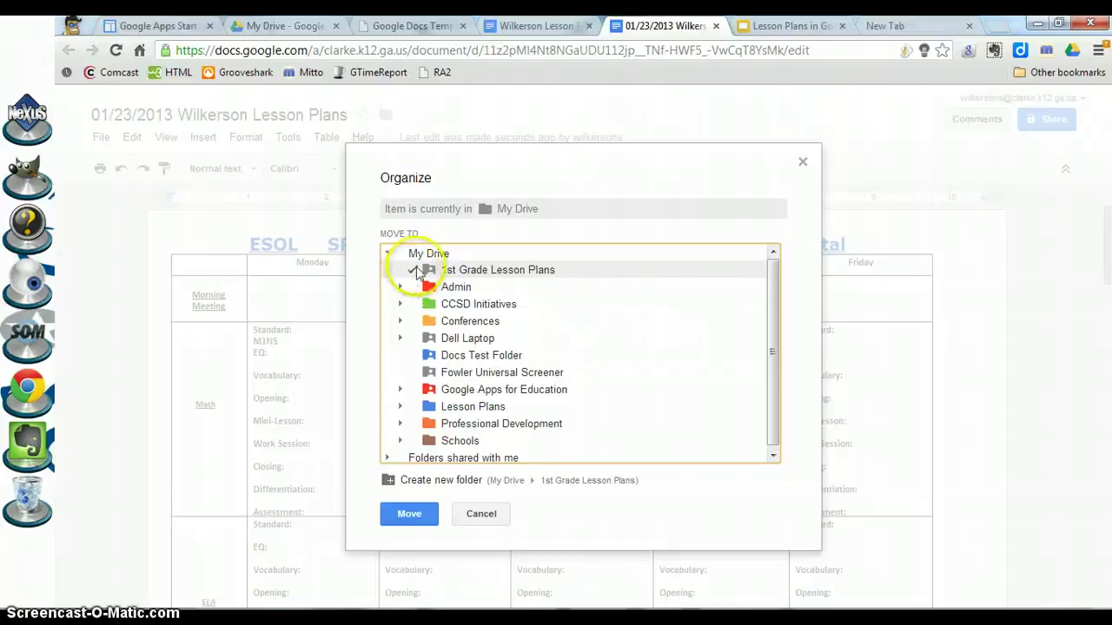
click(409, 515)
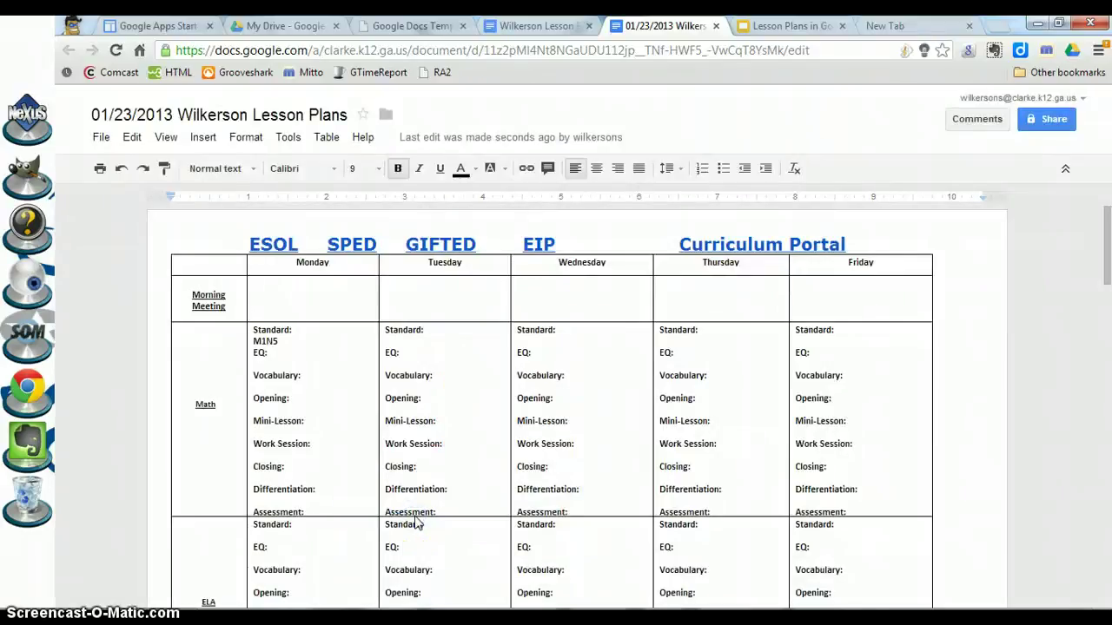